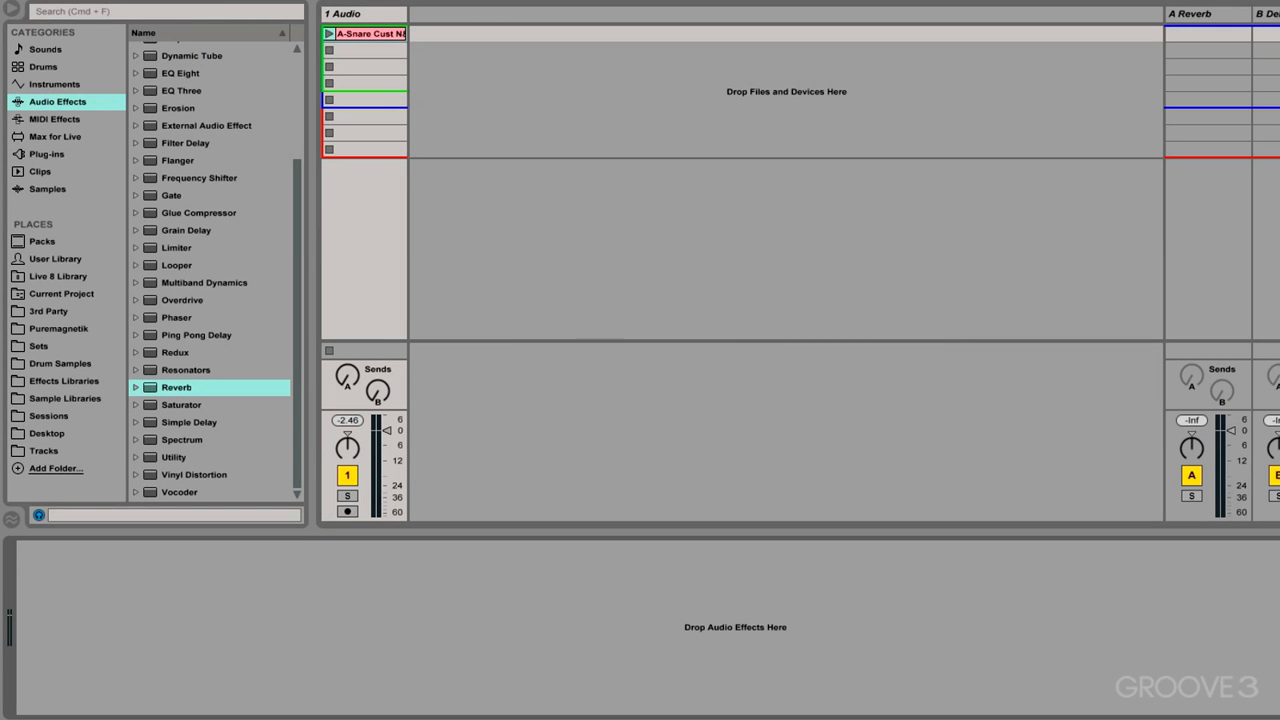
Add Reverb from Audio Effects to the snare track and bypass it.
left_click_drag(184, 389, 235, 562)
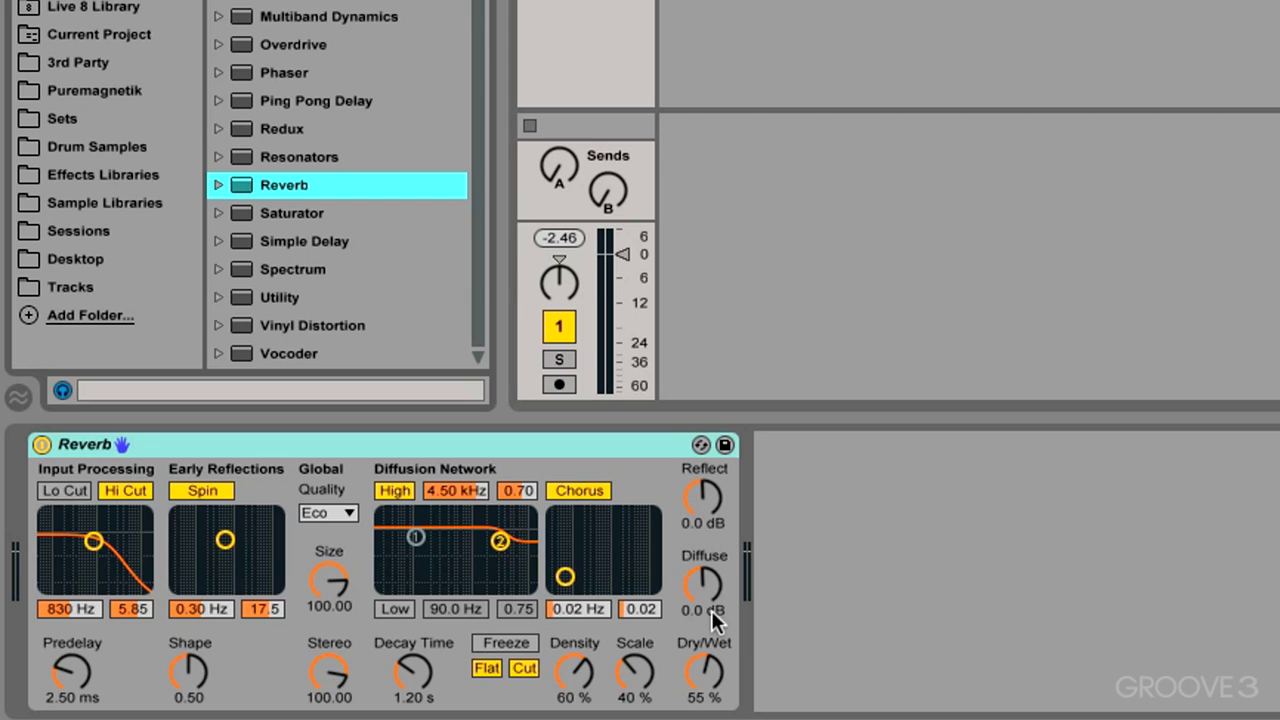
left_click(41, 444)
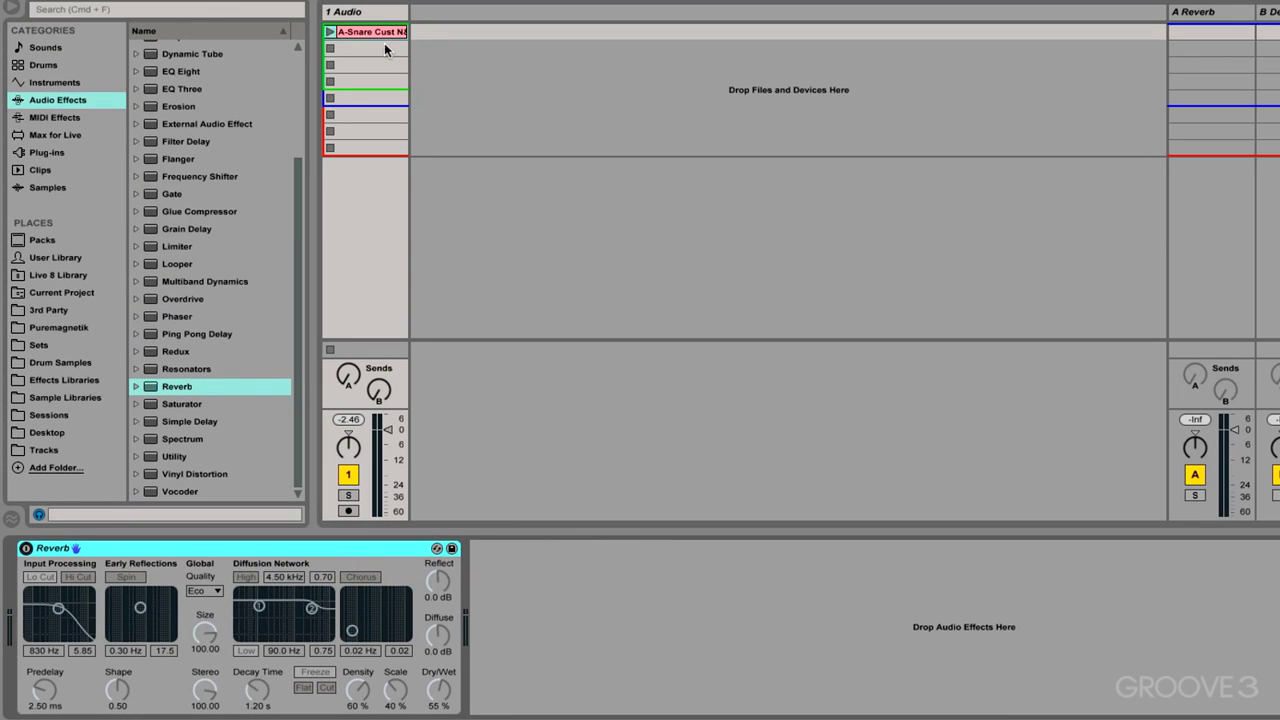
Start the snare clip, re-enable Reverb, and turn off diffusion High and Chorus.
left_click(330, 32)
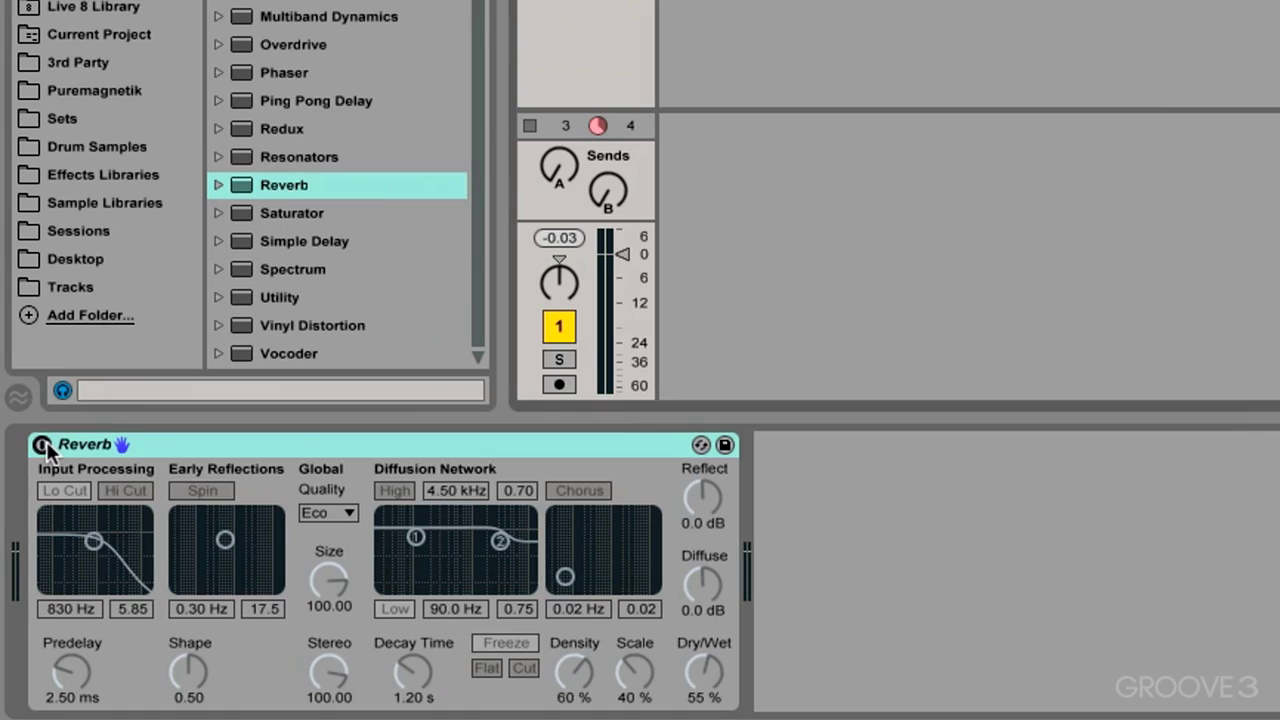
left_click(26, 548)
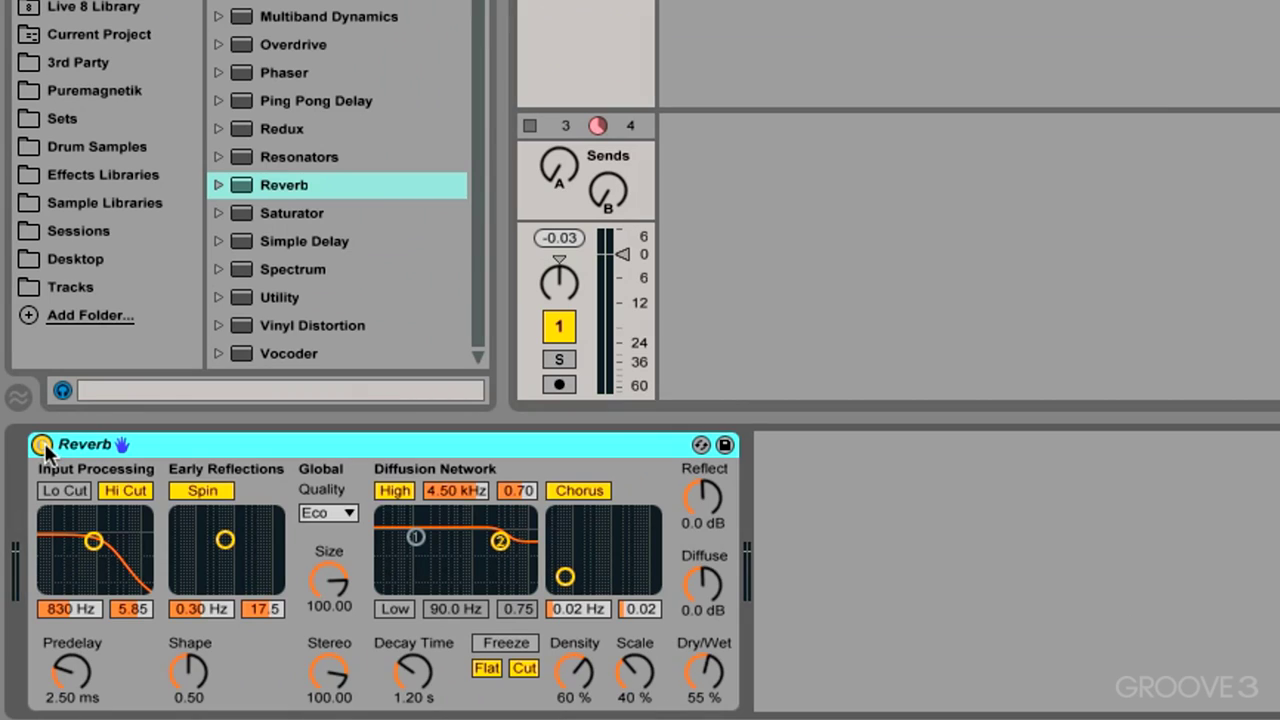
left_click(393, 488)
left_click(564, 488)
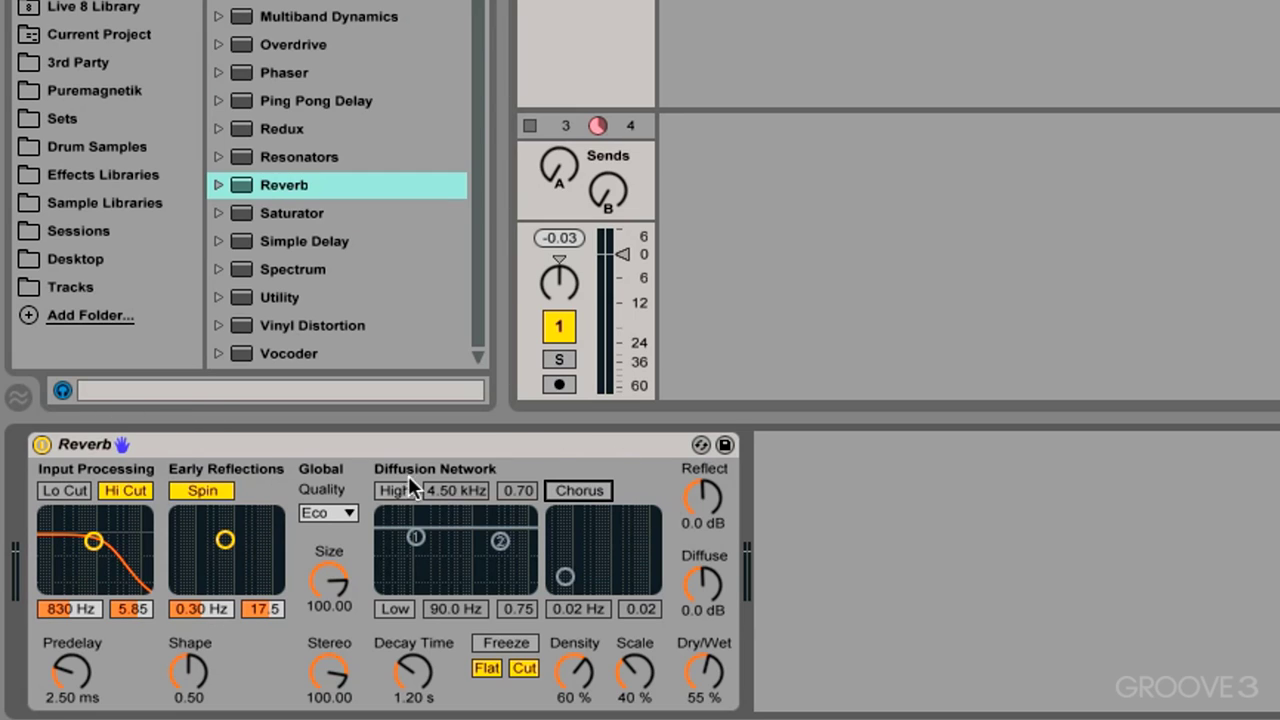
Set Reverb Quality to High and switch off Spin and Hi Cut.
left_click(328, 512)
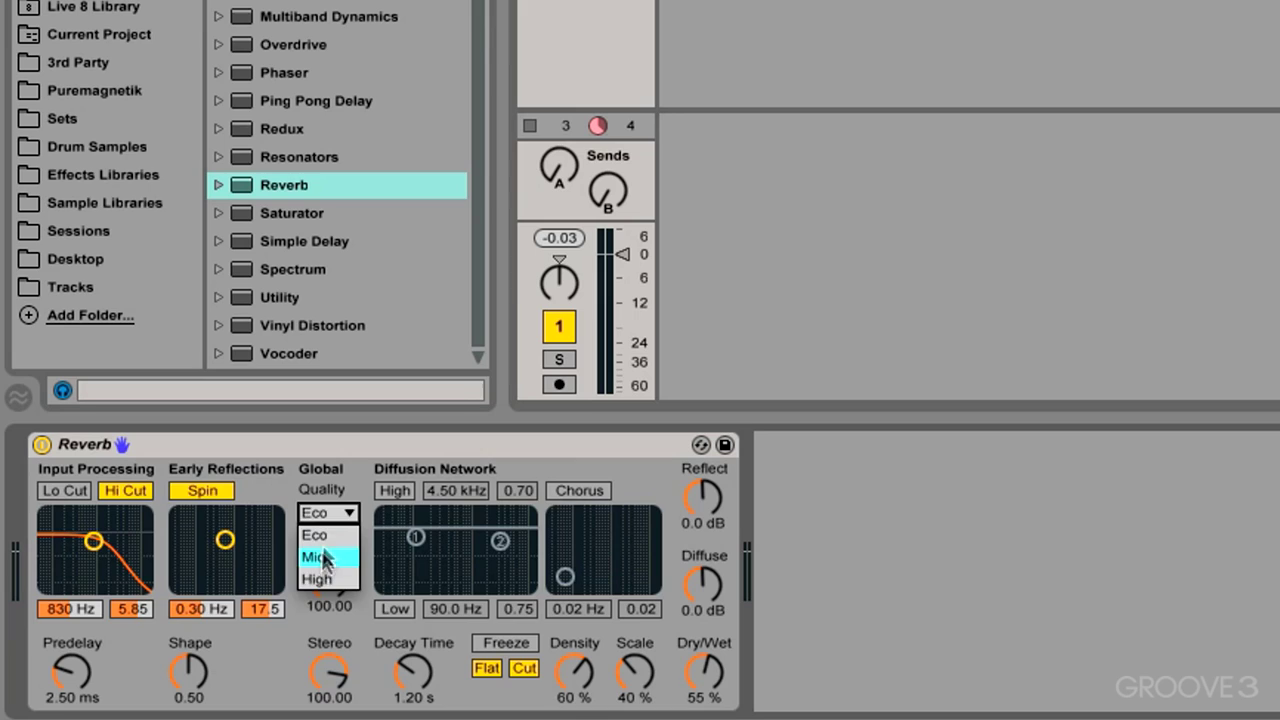
left_click(314, 574)
left_click(202, 490)
left_click(126, 490)
Lower Predelay to 0.50 ms, audition Dry/Wet at 100 %, then settle it at 50 %.
left_click_drag(70, 672, 70, 712)
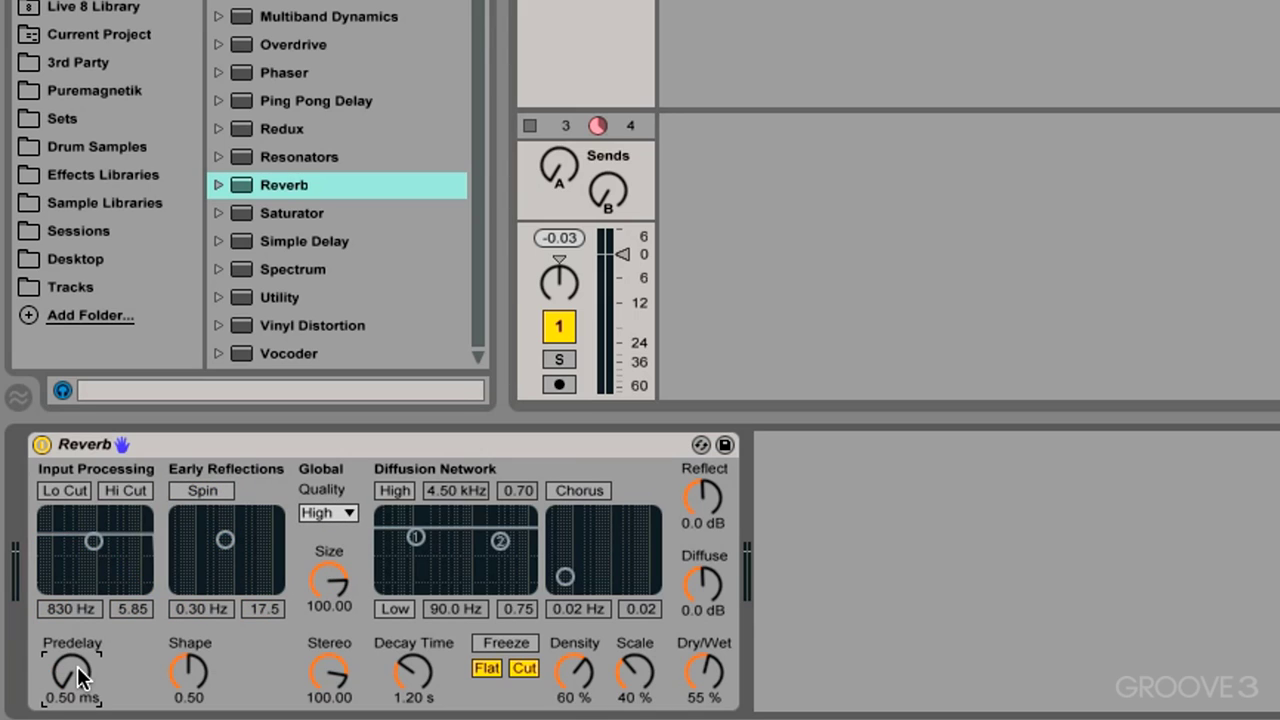
left_click_drag(706, 677, 778, 675)
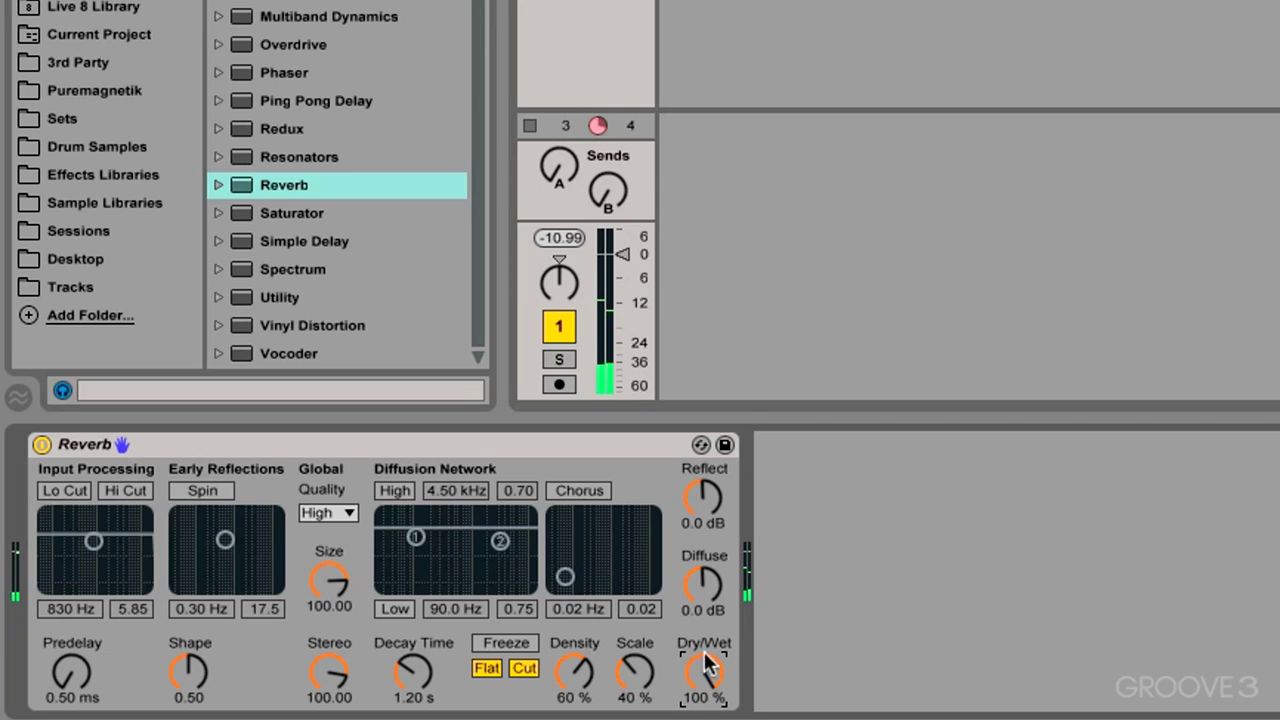
left_click_drag(712, 676, 712, 686)
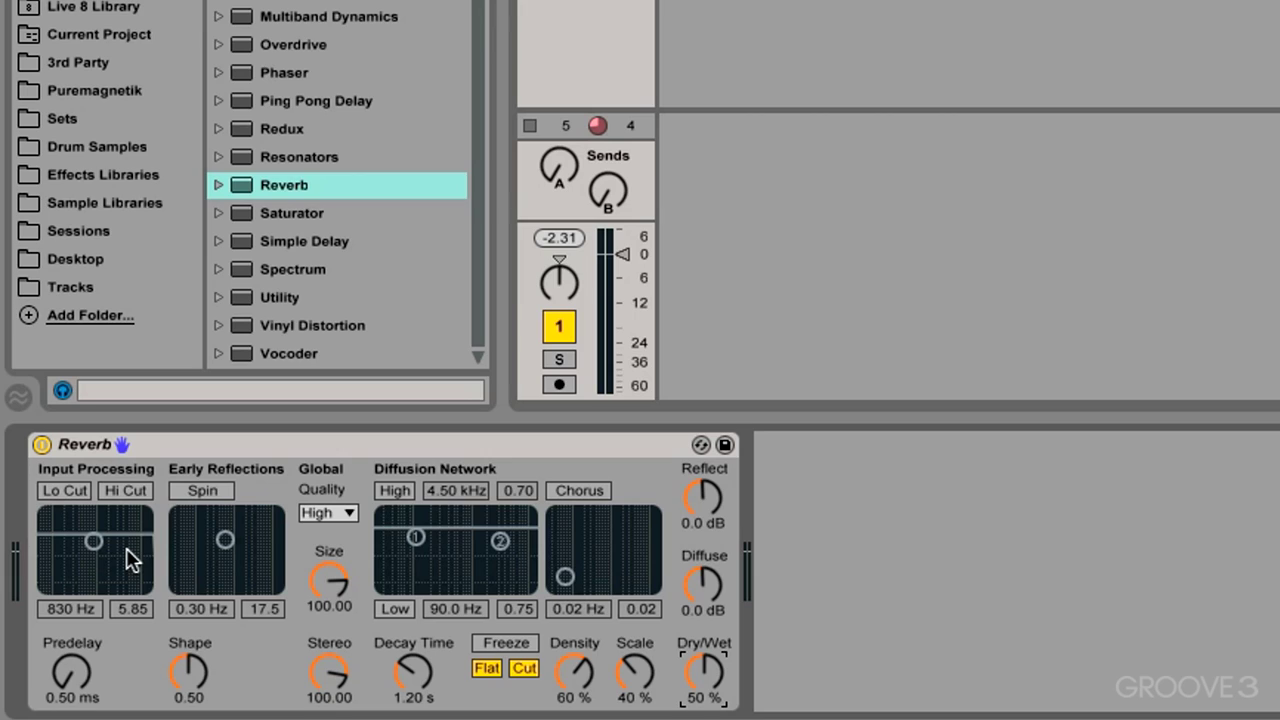
Enable Lo Cut, sweep its frequency up and down, then disable it at 191 Hz.
left_click(80, 492)
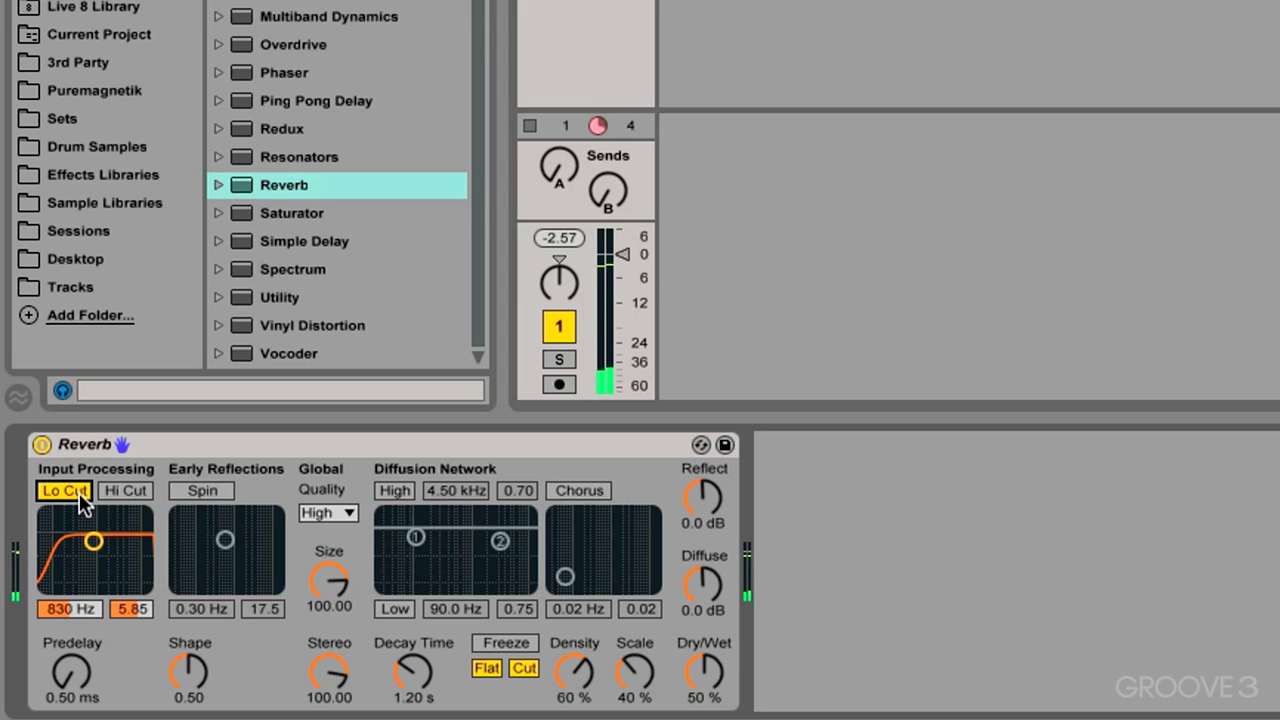
left_click_drag(93, 541, 134, 541)
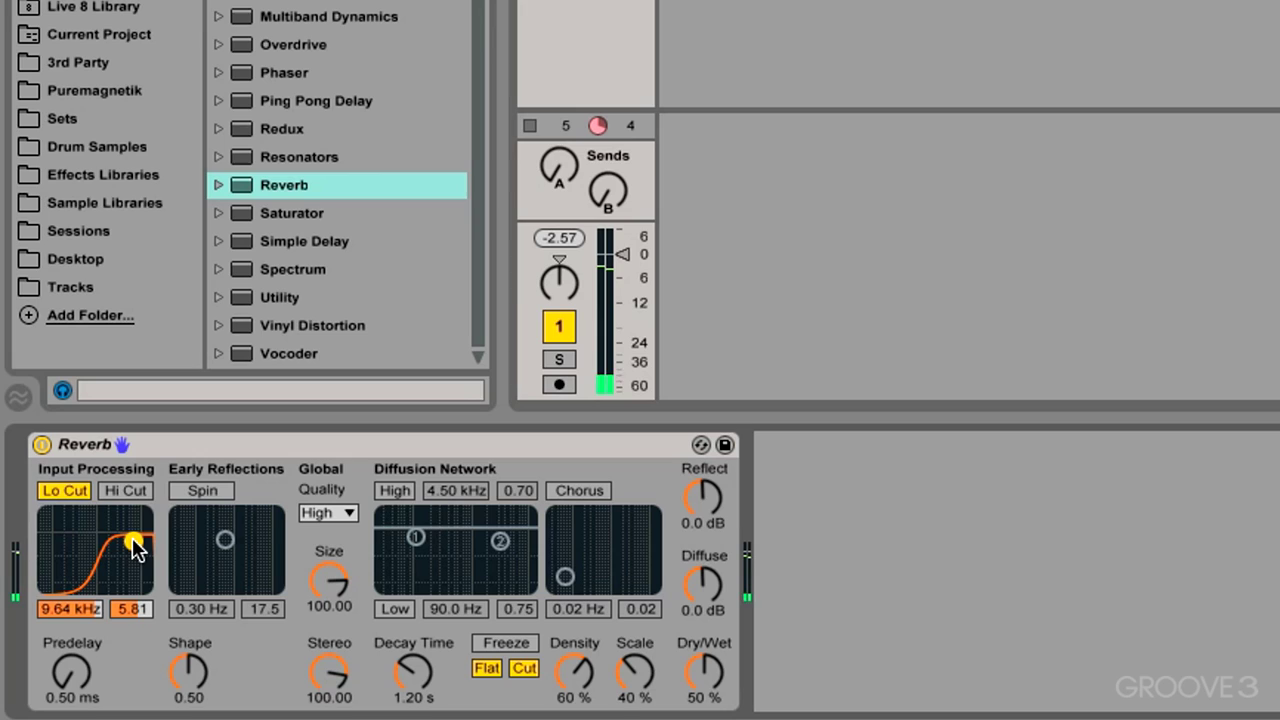
left_click_drag(132, 537, 68, 538)
left_click(61, 489)
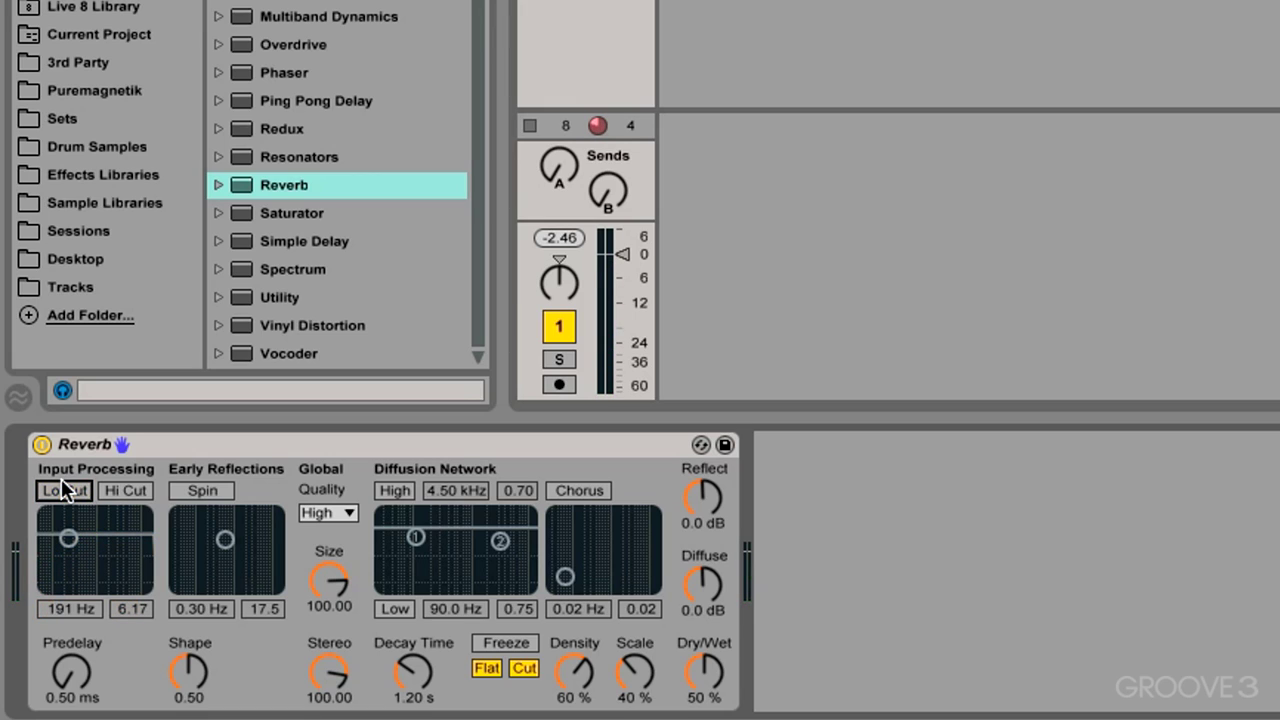
Enable Hi Cut and Lo Cut, centring the input band at 3.02 kHz with Q 6.61.
left_click(120, 491)
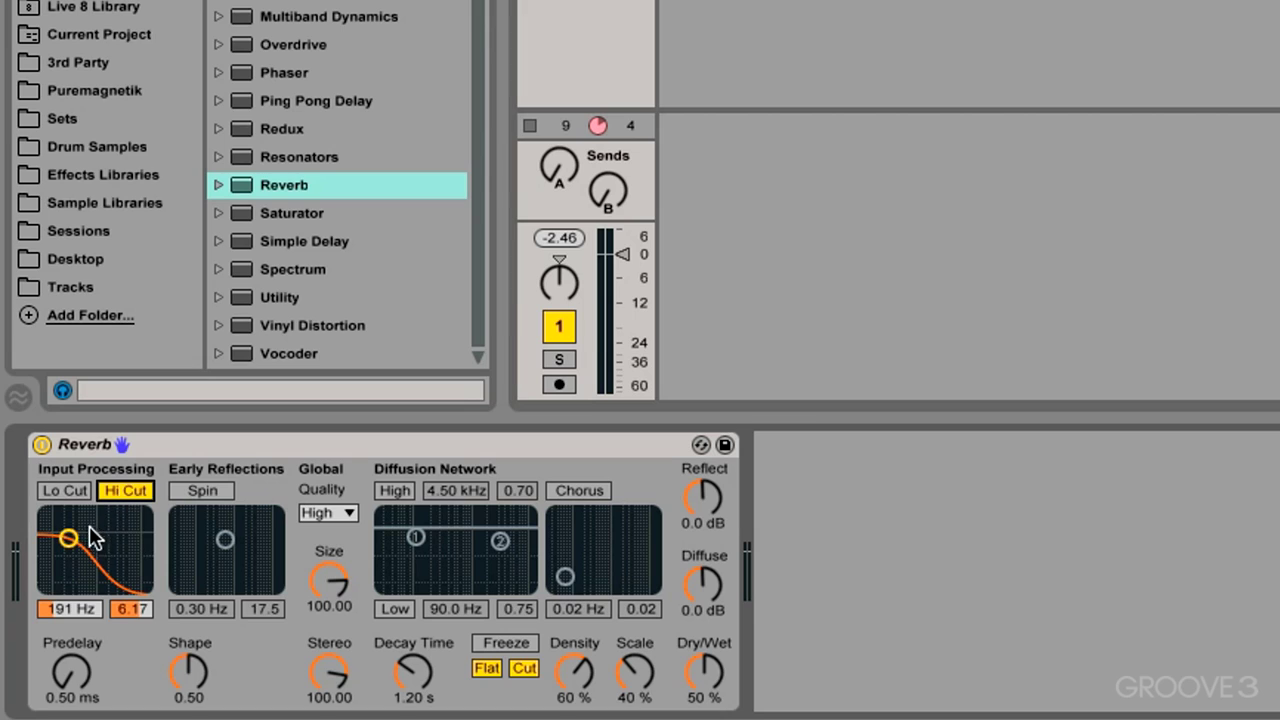
left_click_drag(67, 538, 47, 585)
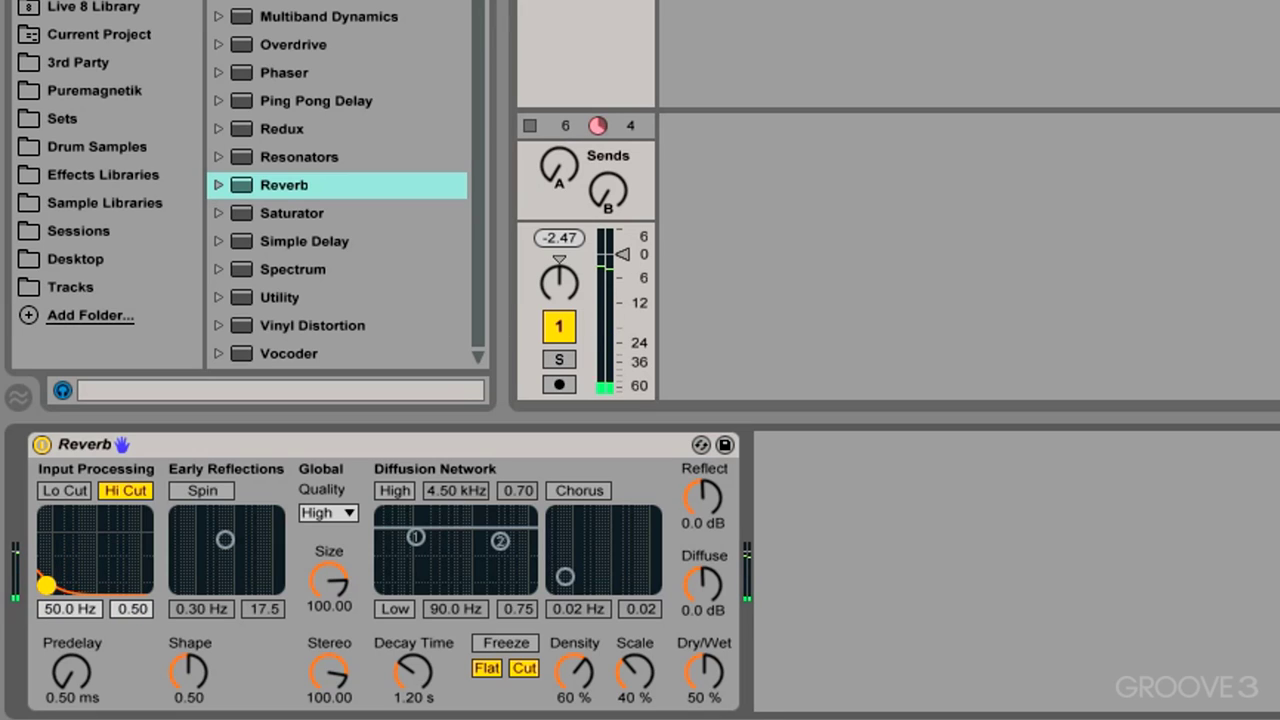
left_click_drag(47, 585, 114, 545)
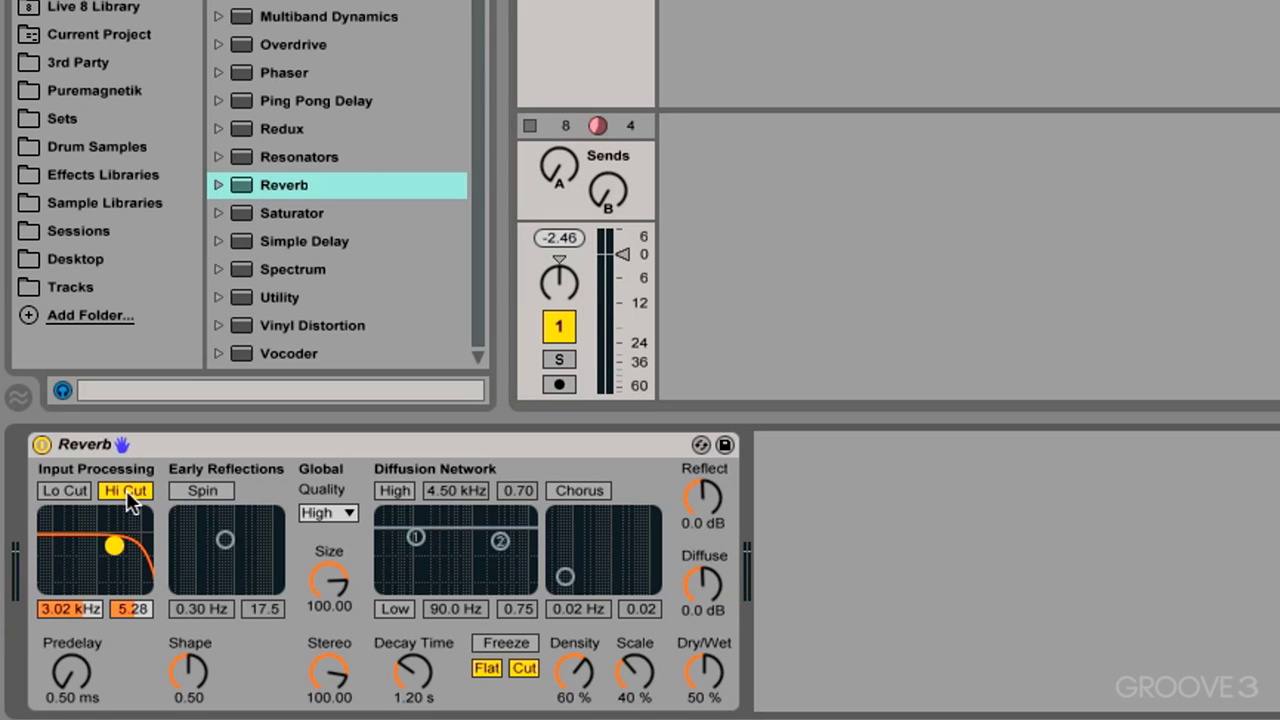
left_click(68, 490)
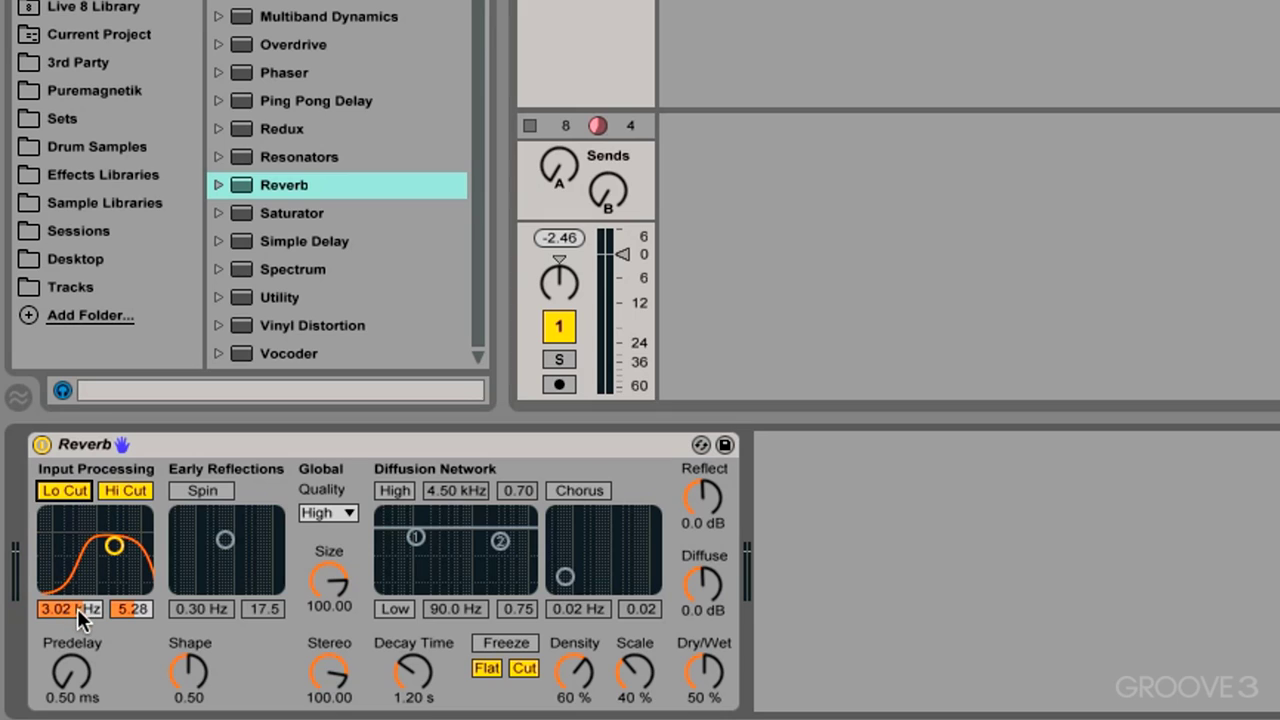
mouse_move(145, 608)
left_mouse_down()
mouse_move(145, 585)
mouse_move(145, 607)
left_mouse_up()
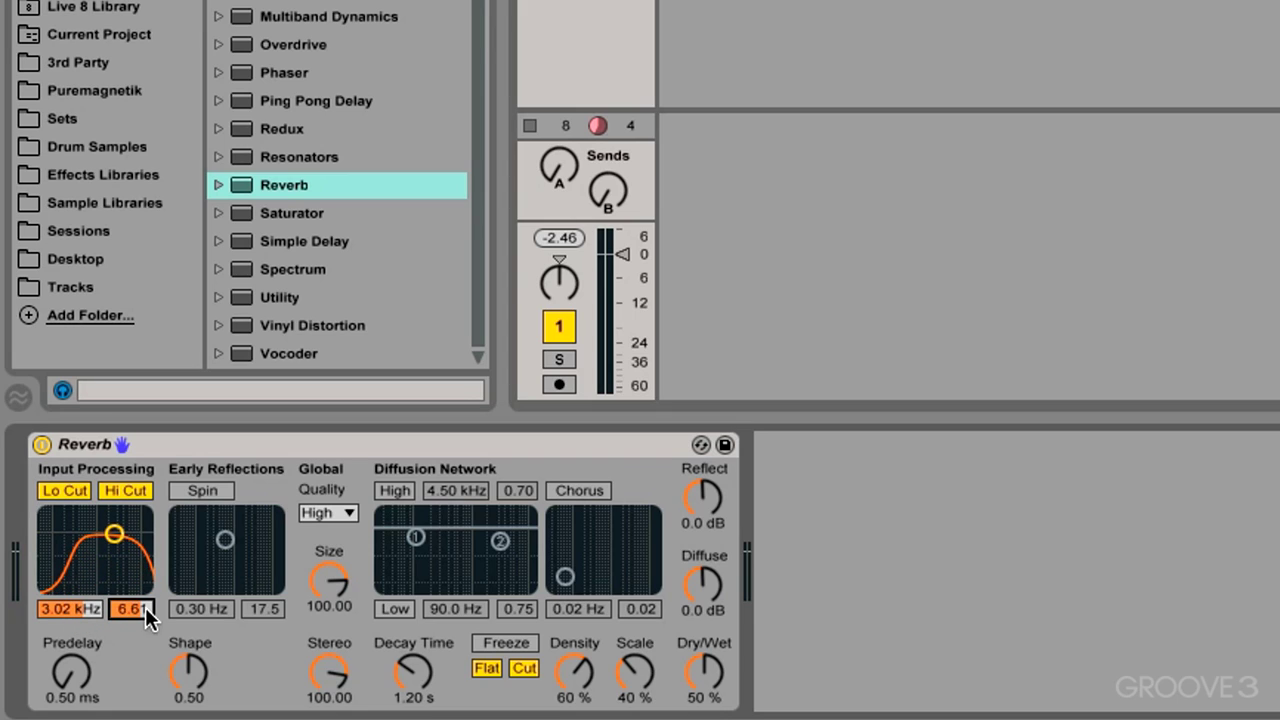
Turn off Lo Cut and Hi Cut, then raise Predelay stepwise from 0.50 to about 49 ms.
left_click(68, 490)
left_click(126, 489)
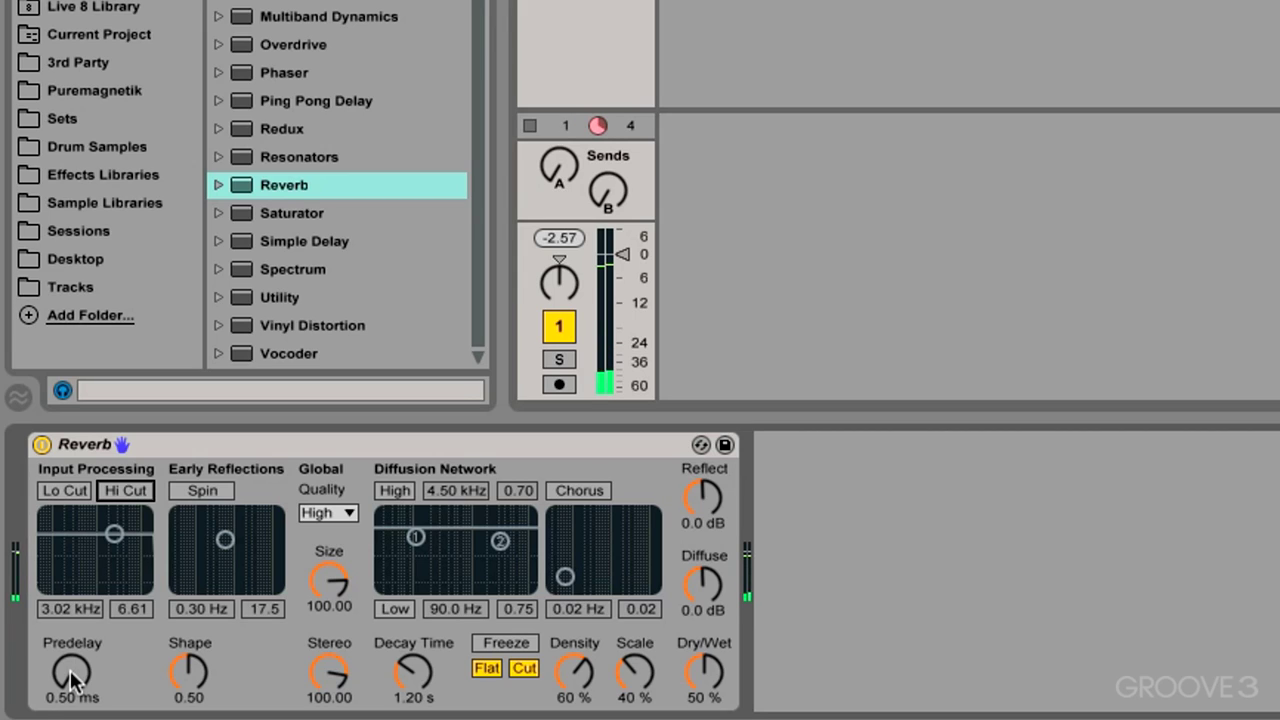
left_click_drag(70, 678, 70, 614)
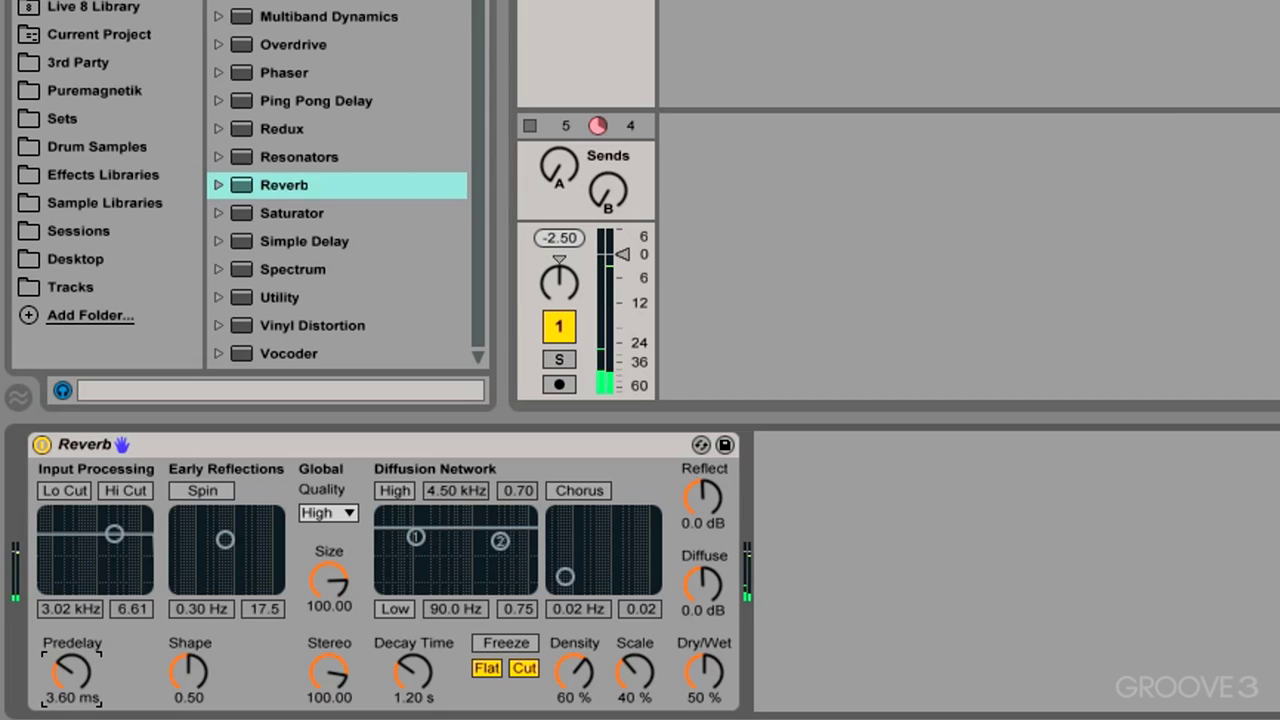
left_click_drag(70, 614, 70, 584)
left_click_drag(71, 672, 71, 650)
left_click_drag(71, 672, 71, 660)
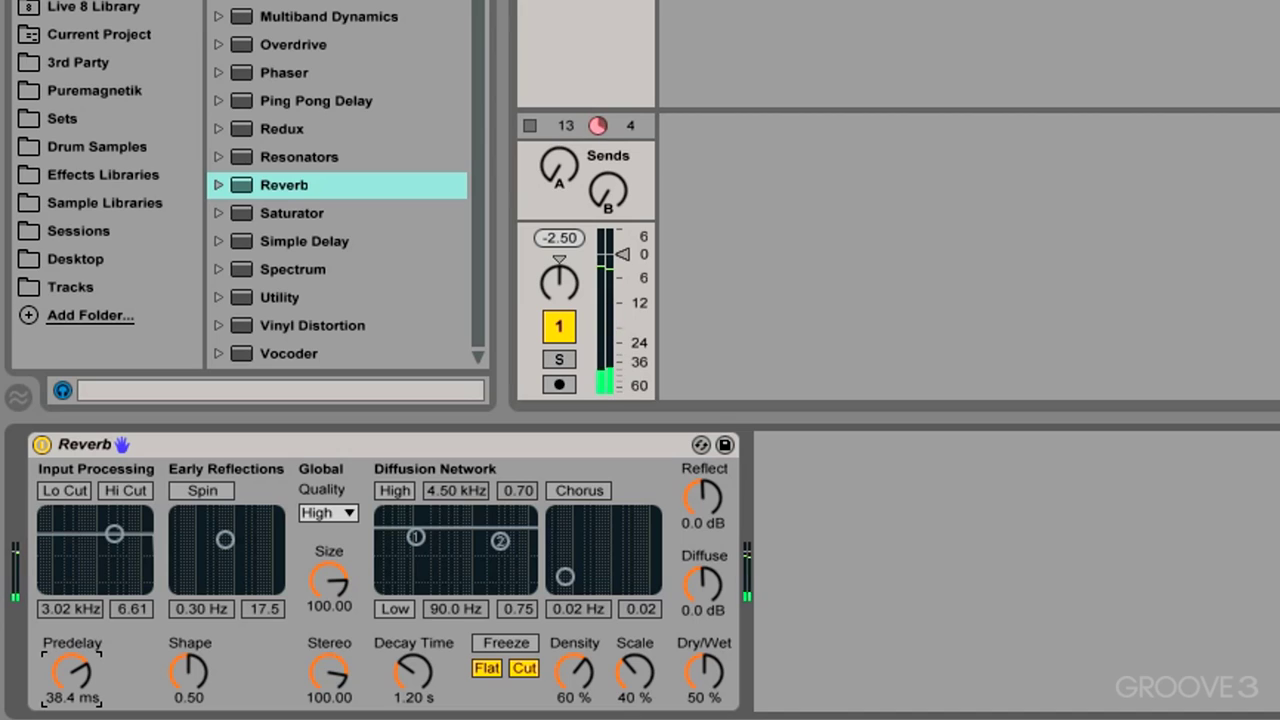
left_click_drag(71, 672, 71, 660)
Sweep Predelay between 0.50 and 195 ms, finally settling it at 4.60 ms.
left_click_drag(71, 660, 71, 641)
left_click_drag(71, 641, 71, 612)
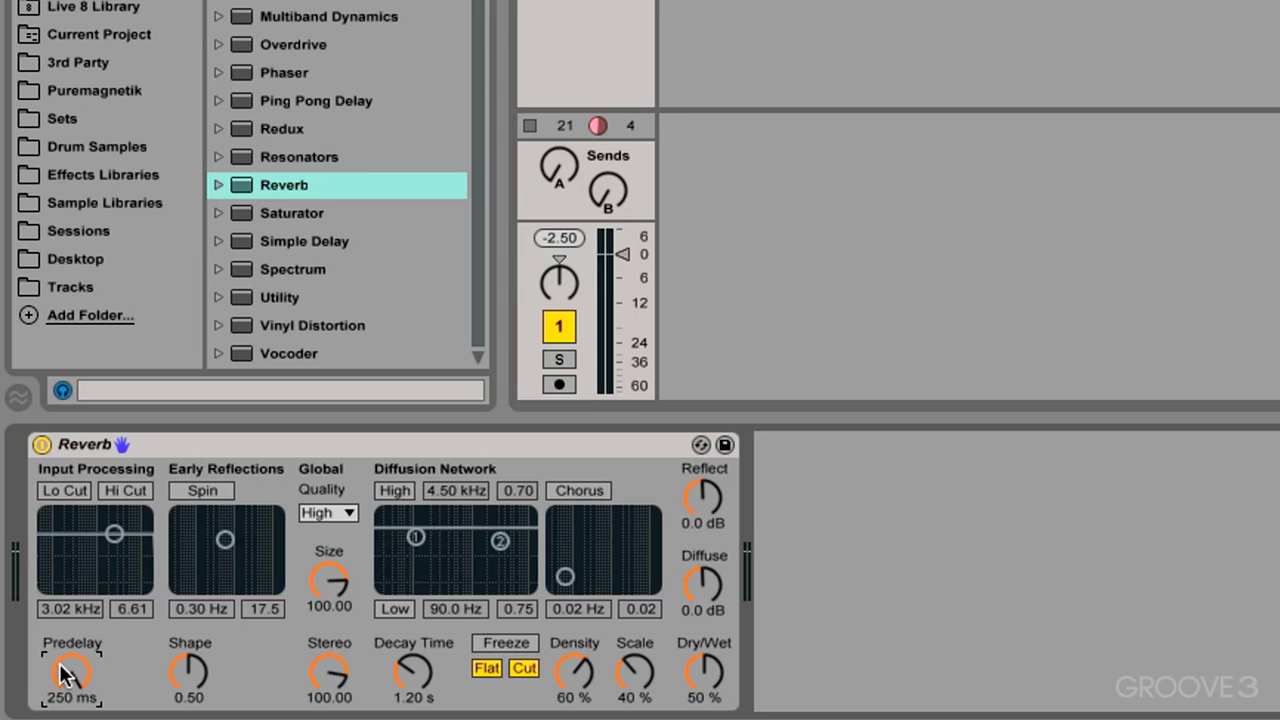
left_click_drag(60, 672, 60, 672)
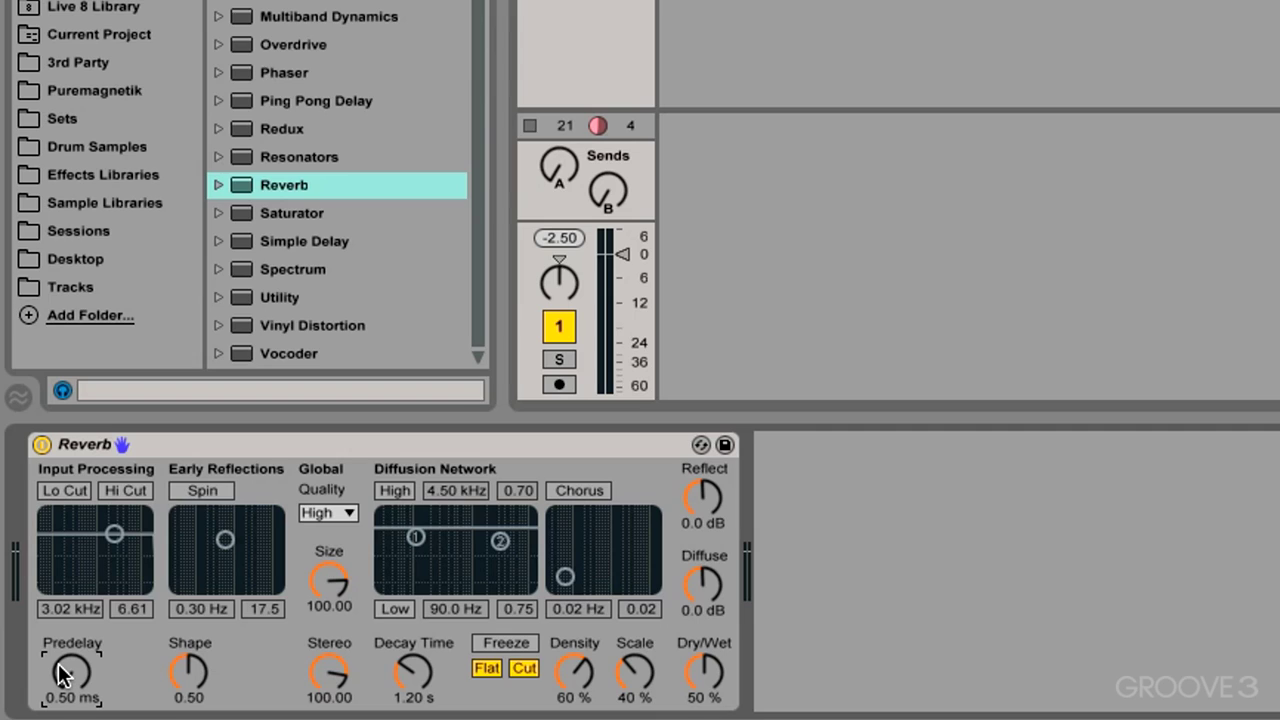
left_click_drag(62, 672, 62, 625)
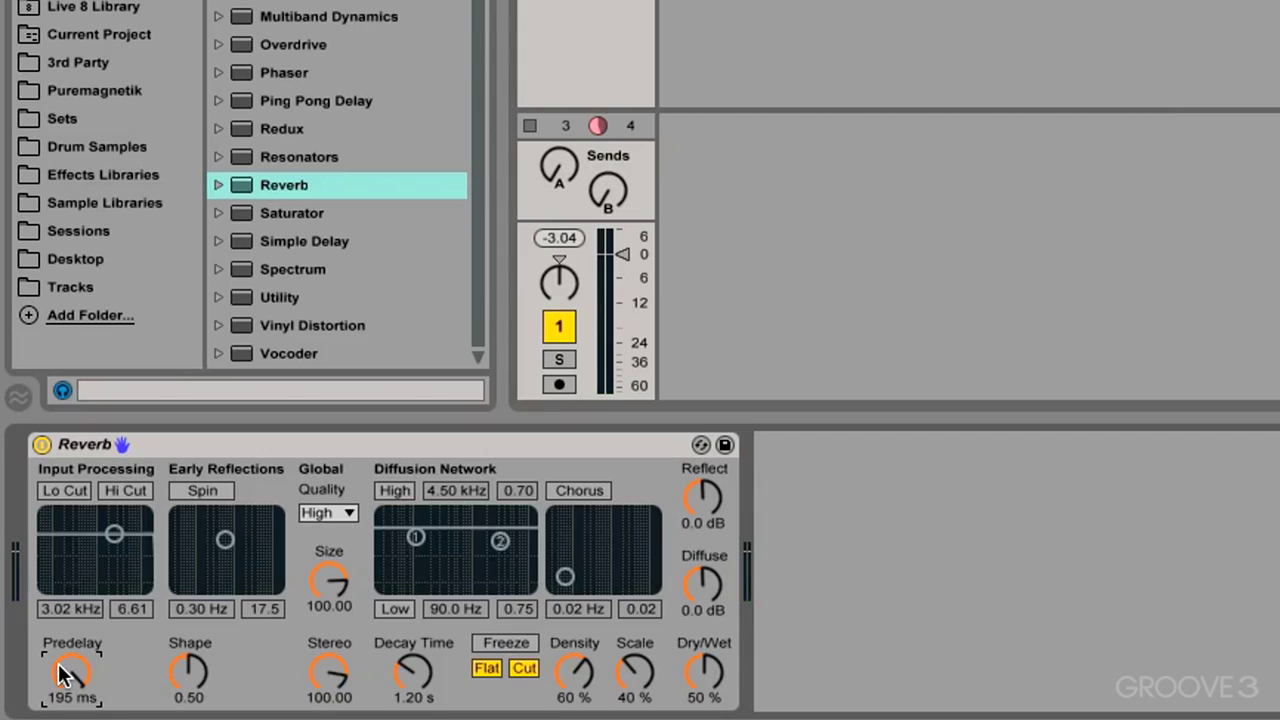
left_click_drag(62, 675, 62, 675)
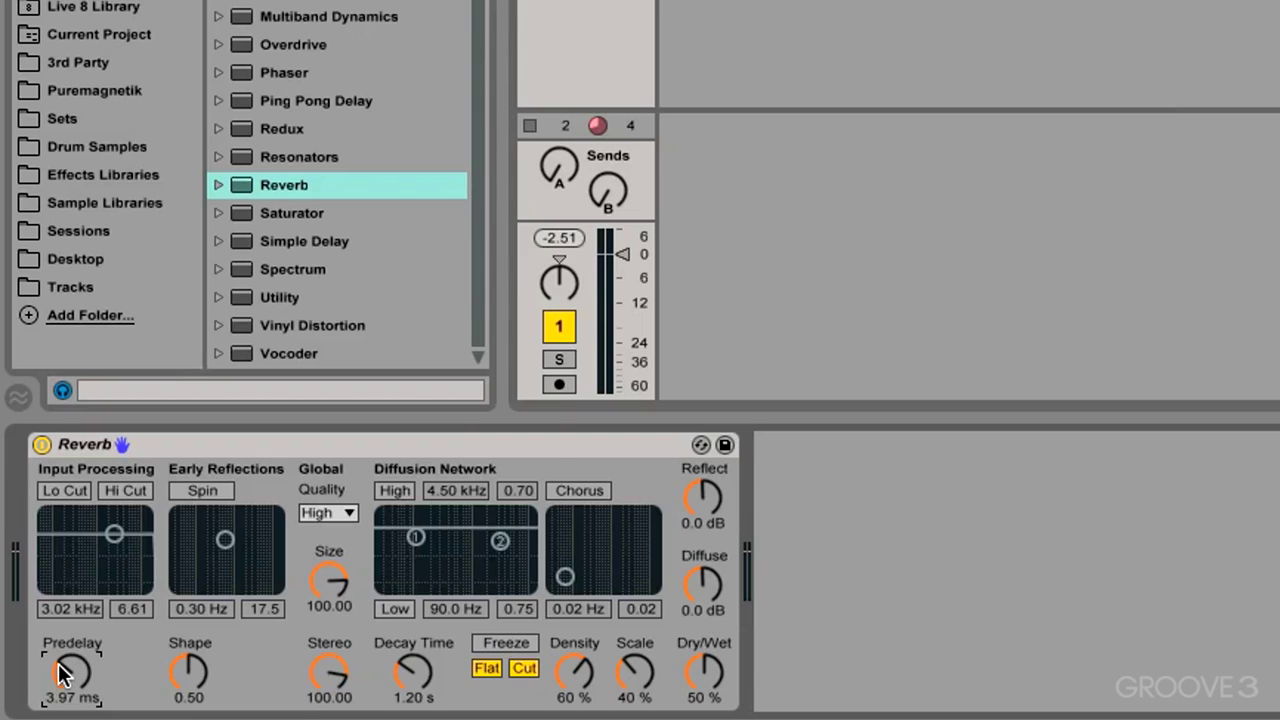
left_click_drag(60, 673, 60, 673)
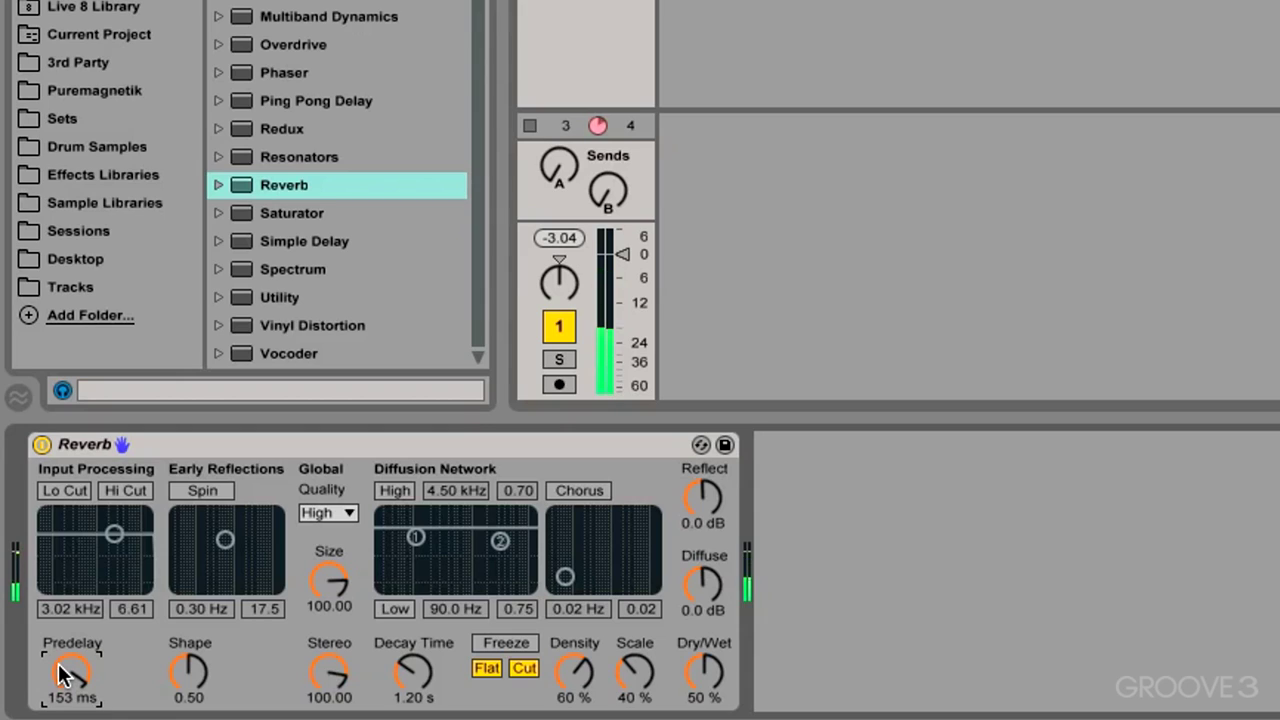
left_click_drag(60, 675, 60, 715)
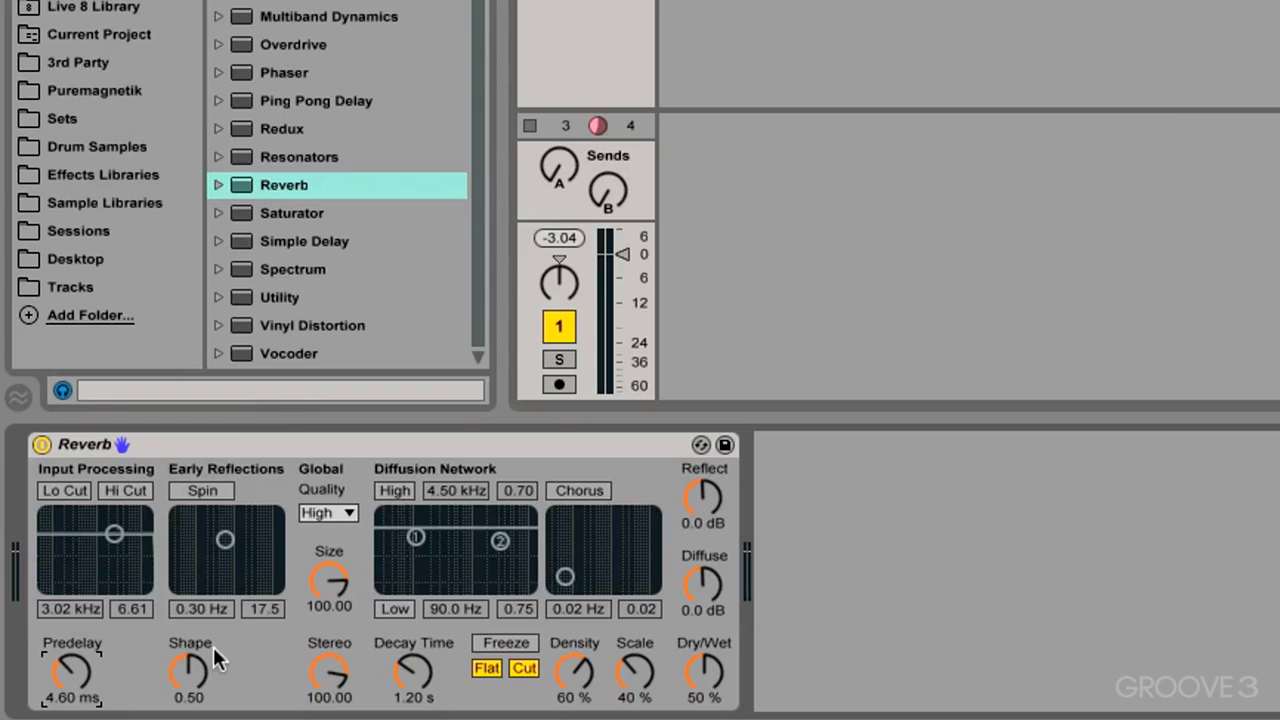
Re-enable early-reflection Spin and set it to 1.09 Hz with amount 44.7.
left_click(210, 491)
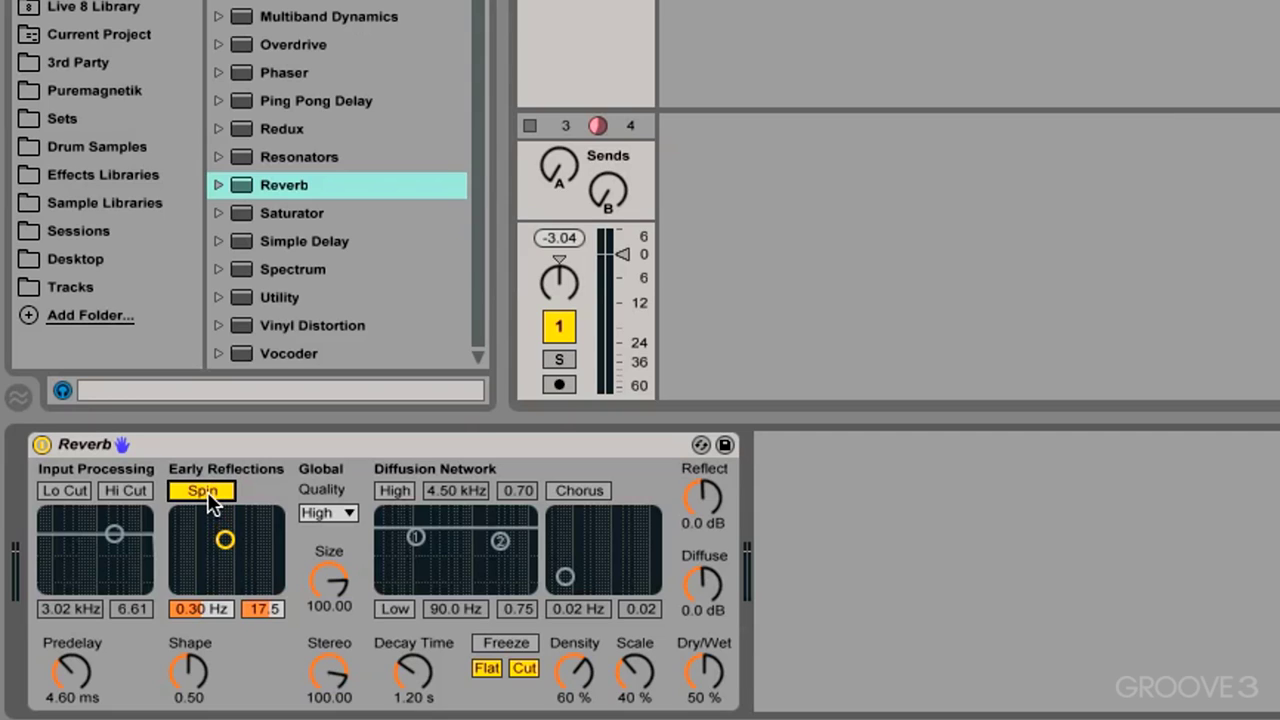
left_click(207, 491)
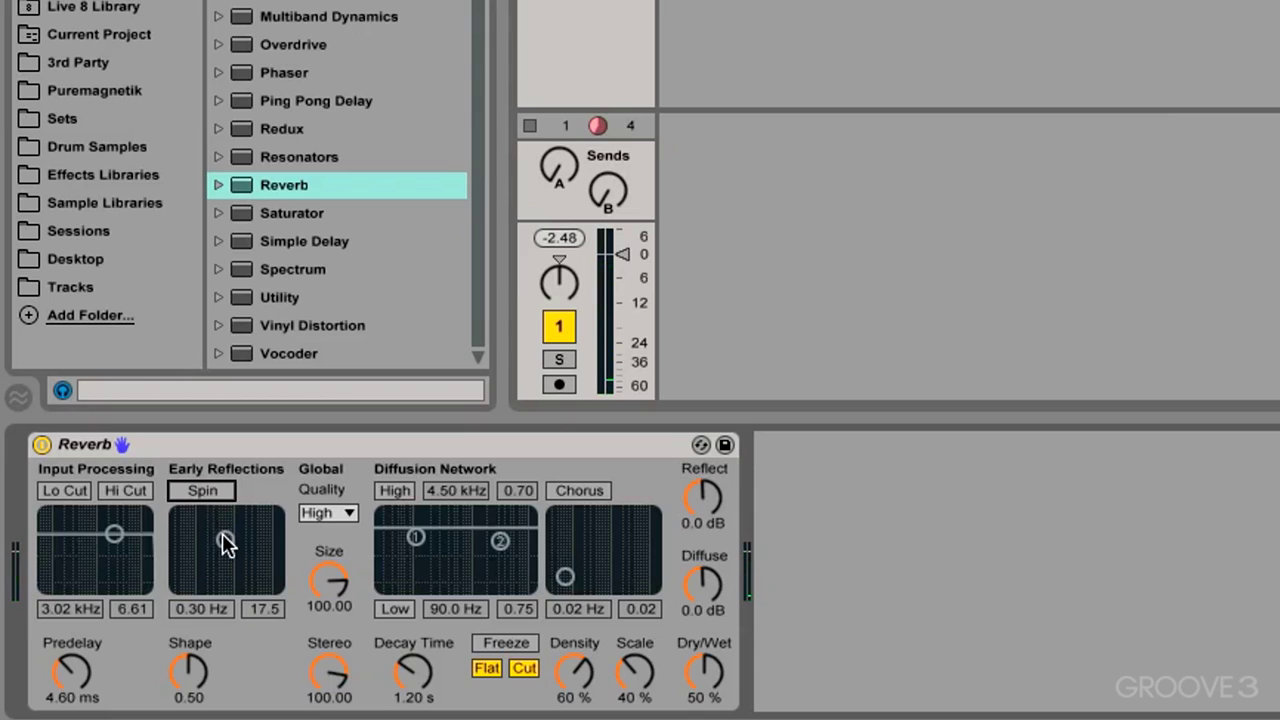
left_click_drag(222, 533, 177, 585)
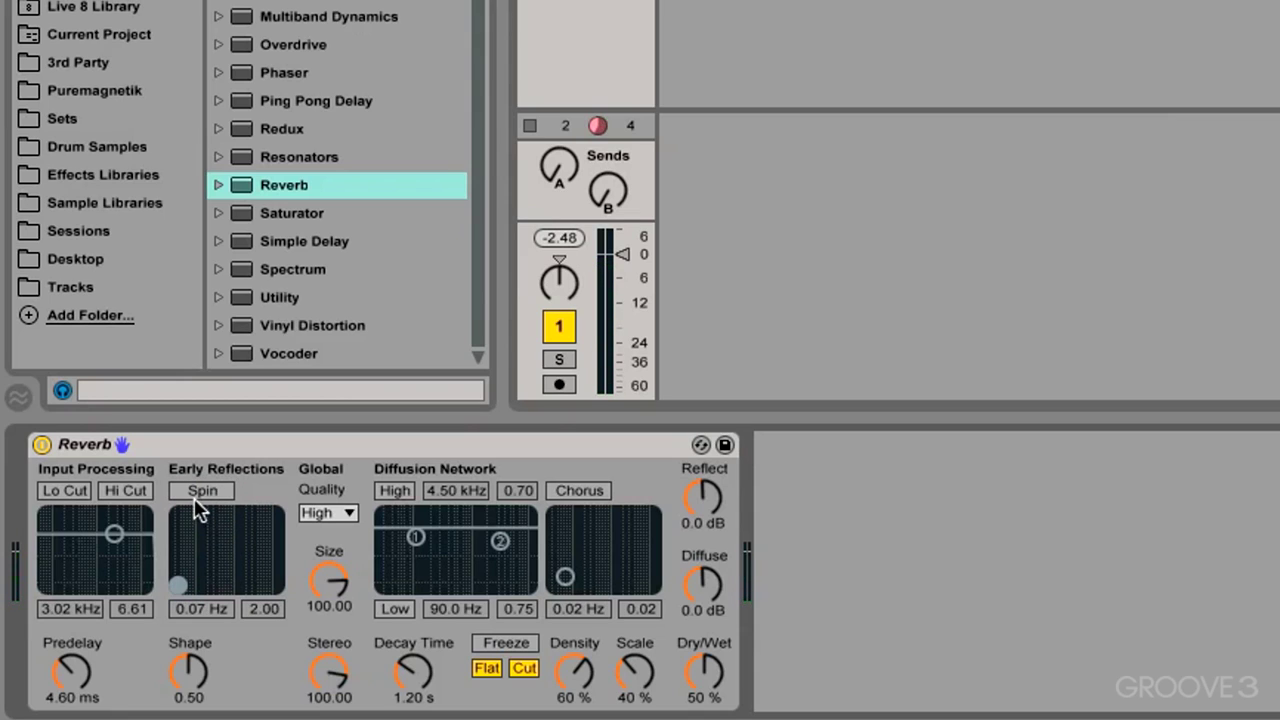
left_click(200, 491)
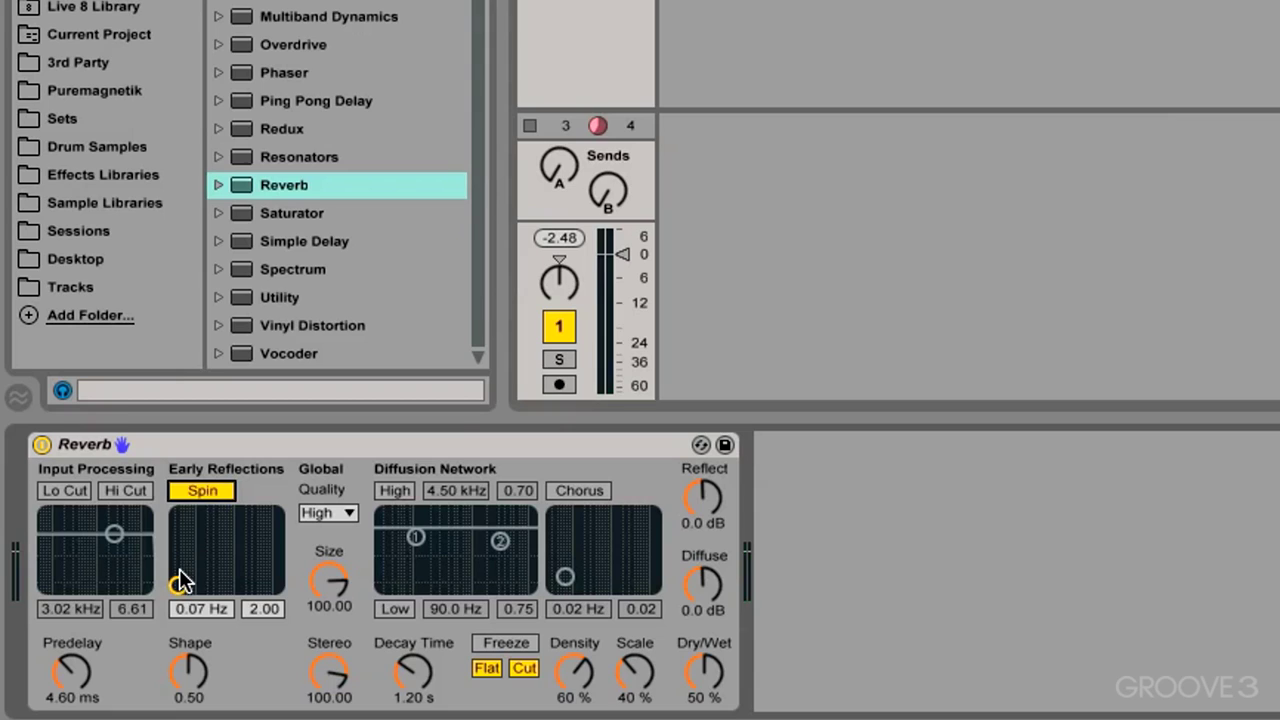
left_click_drag(178, 588, 223, 539)
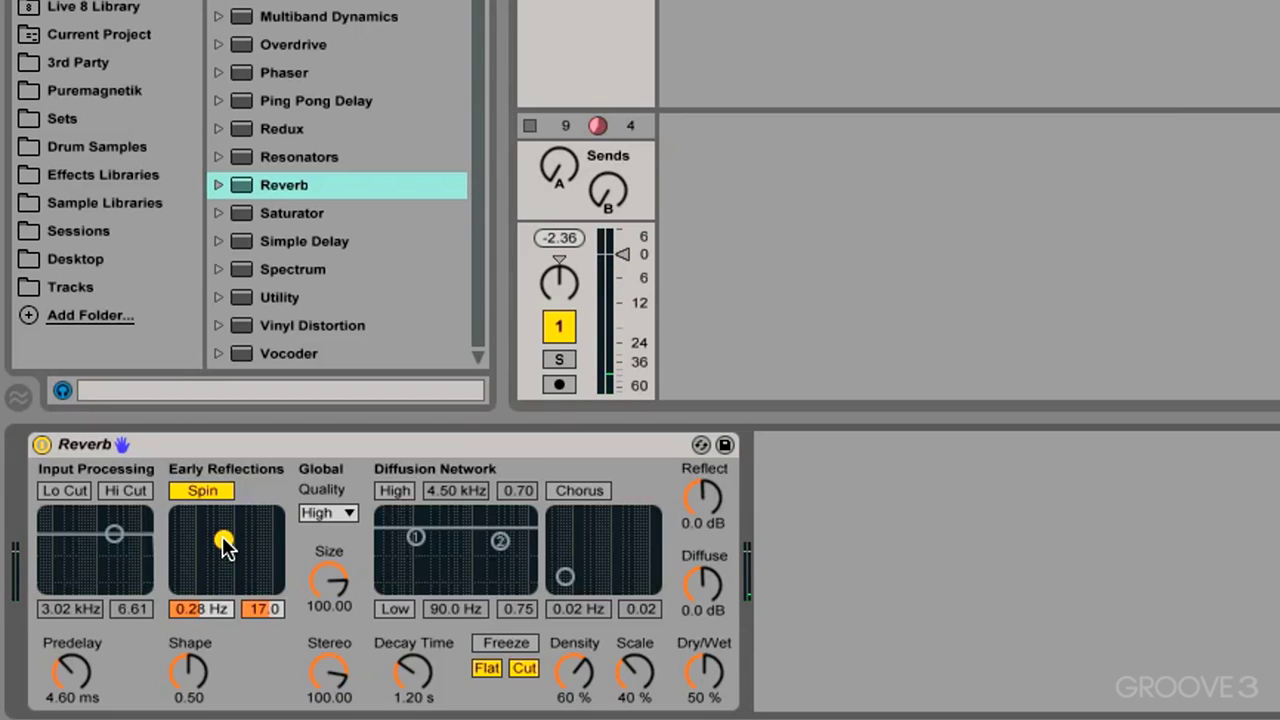
left_click_drag(222, 540, 270, 519)
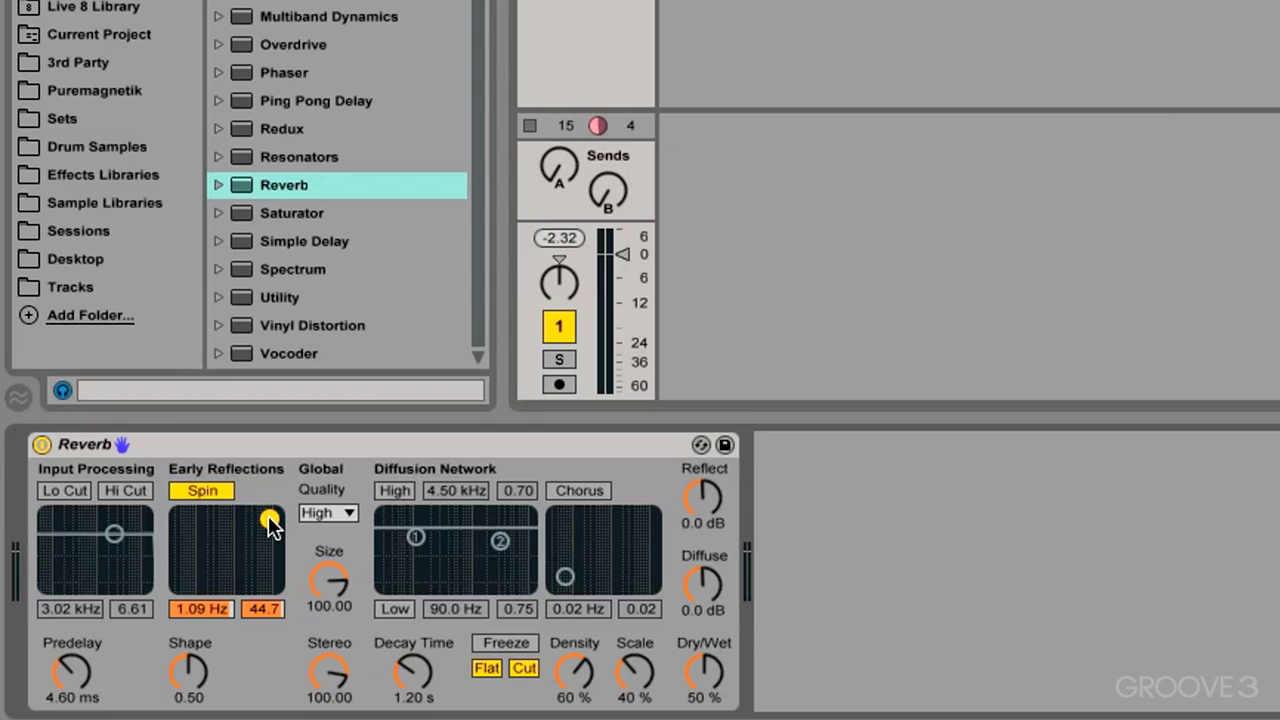
Turn off Spin and lower Shape from 0.50, then bring it back to about 0.49.
left_click(208, 491)
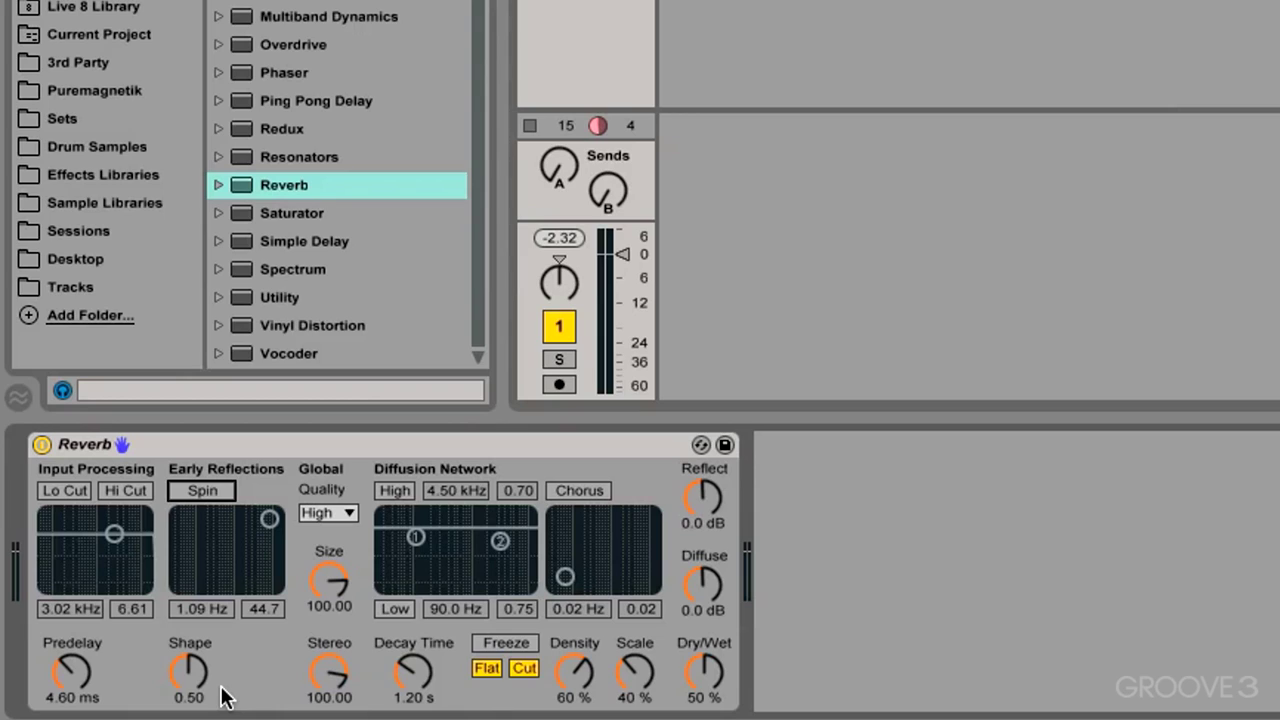
mouse_move(190, 672)
left_mouse_down()
mouse_move(190, 700)
mouse_move(193, 680)
left_mouse_up()
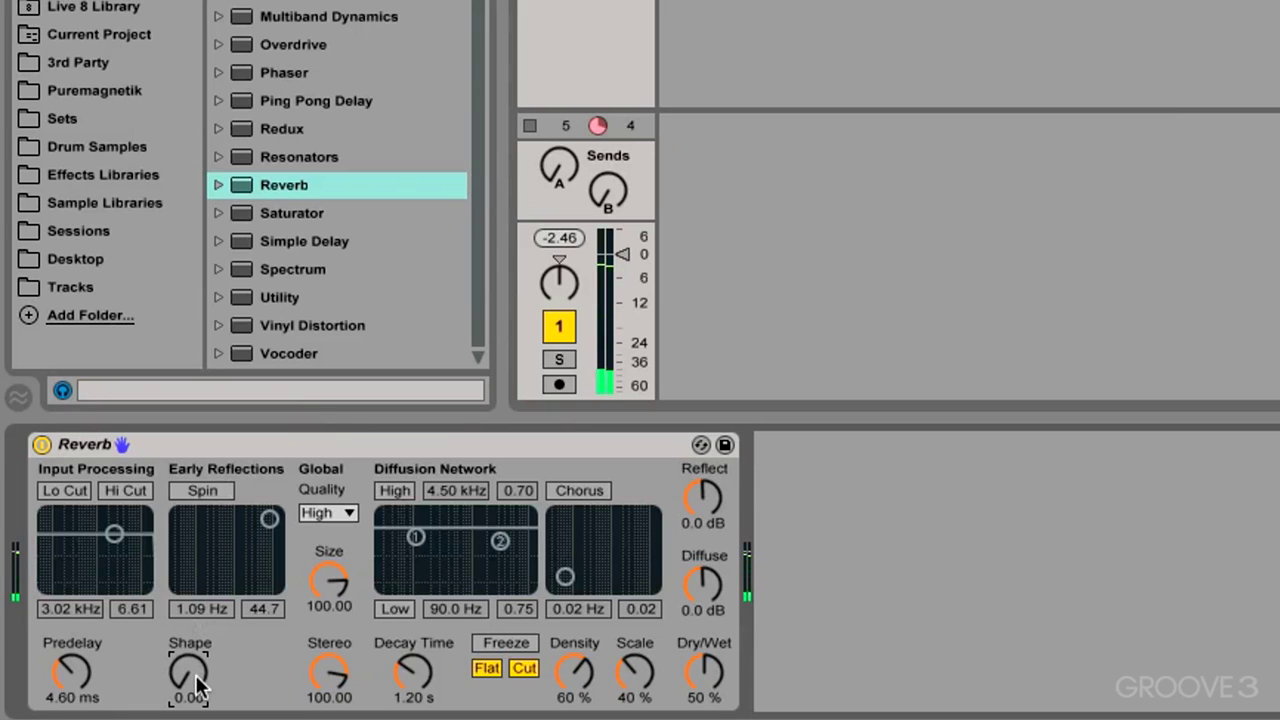
left_click_drag(188, 672, 188, 635)
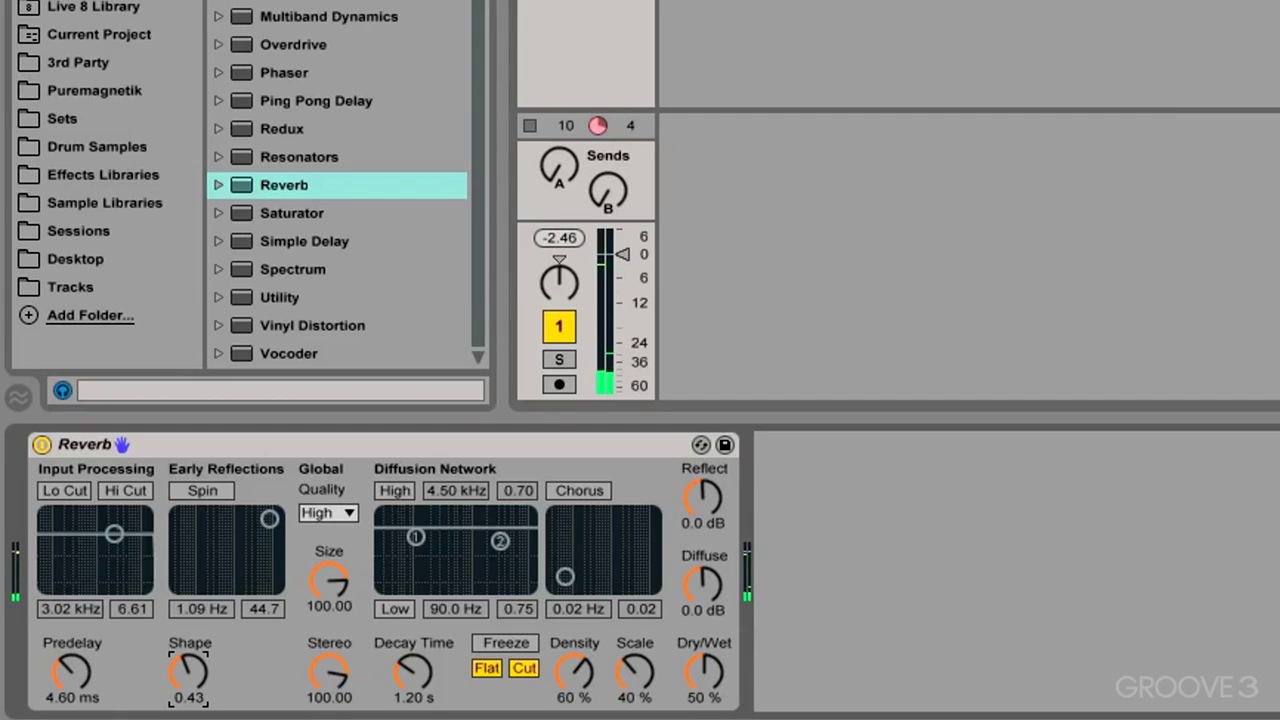
mouse_move(188, 672)
left_mouse_down()
mouse_move(188, 654)
mouse_move(197, 683)
left_mouse_up()
Raise Shape through 0.76–0.90, compare at 0.00, and leave it at 1.00.
left_click_drag(197, 683, 197, 668)
left_click_drag(197, 683, 197, 670)
left_click_drag(197, 670, 197, 663)
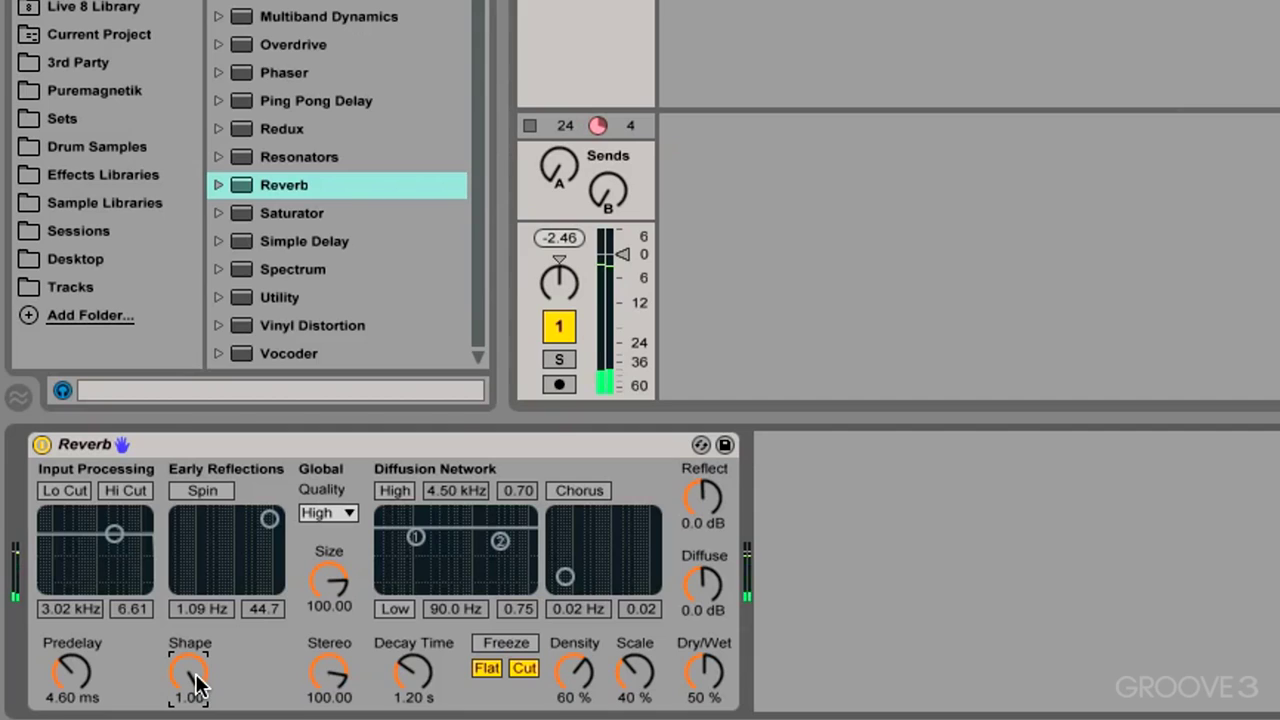
left_click_drag(197, 683, 197, 715)
left_click_drag(197, 684, 197, 650)
Set Dry/Wet to 100 % and bring Shape down from 1.00 to 0.71.
left_click_drag(704, 672, 704, 620)
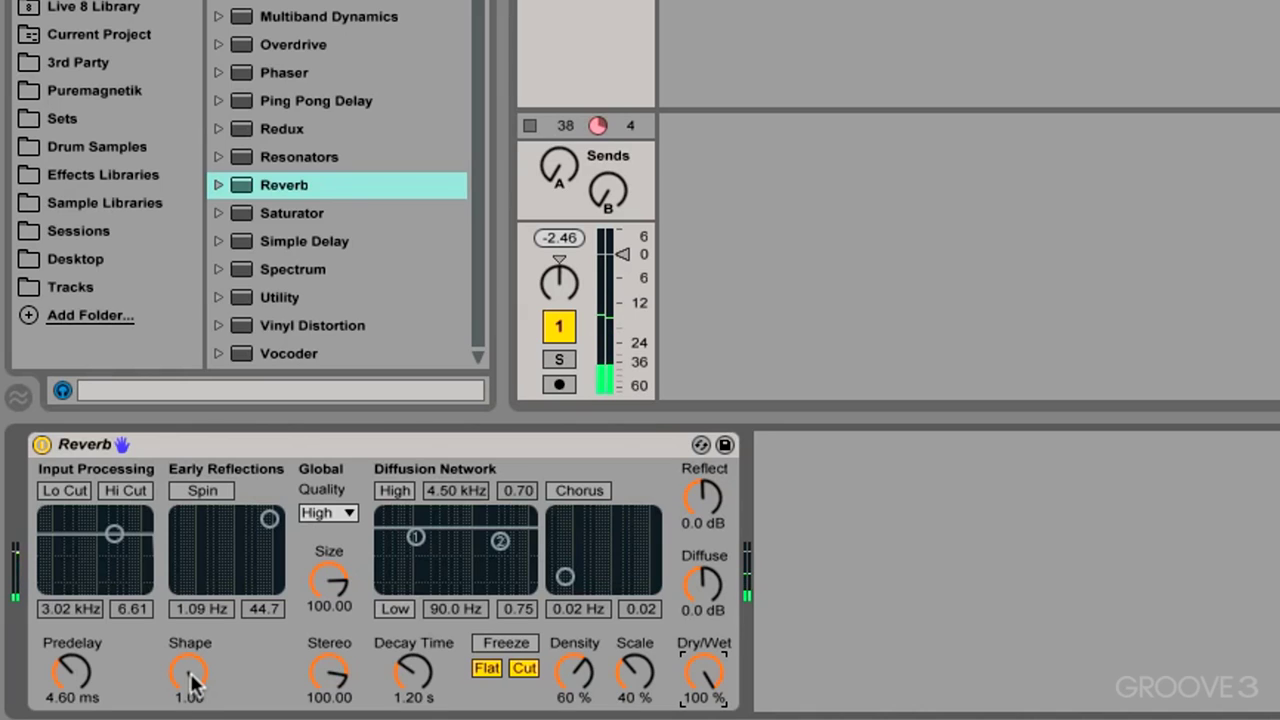
mouse_move(193, 683)
left_mouse_down()
mouse_move(193, 719)
mouse_move(193, 684)
left_mouse_up()
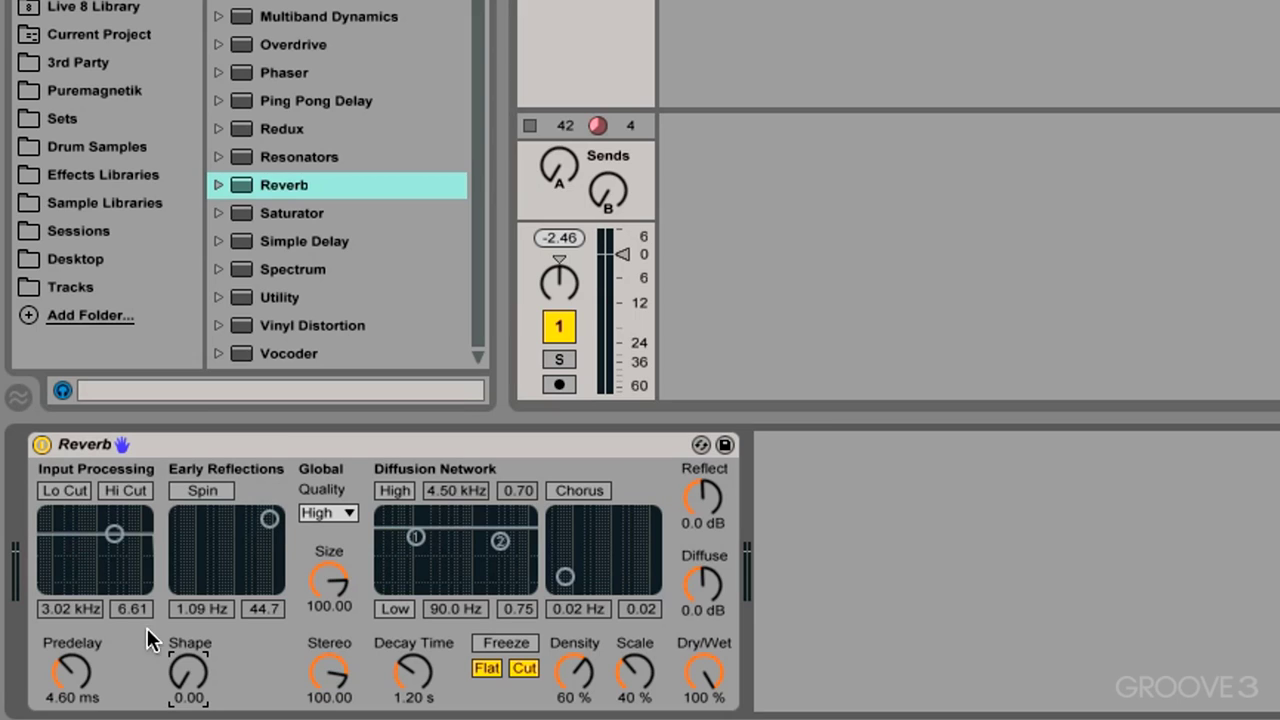
left_click_drag(184, 676, 184, 676)
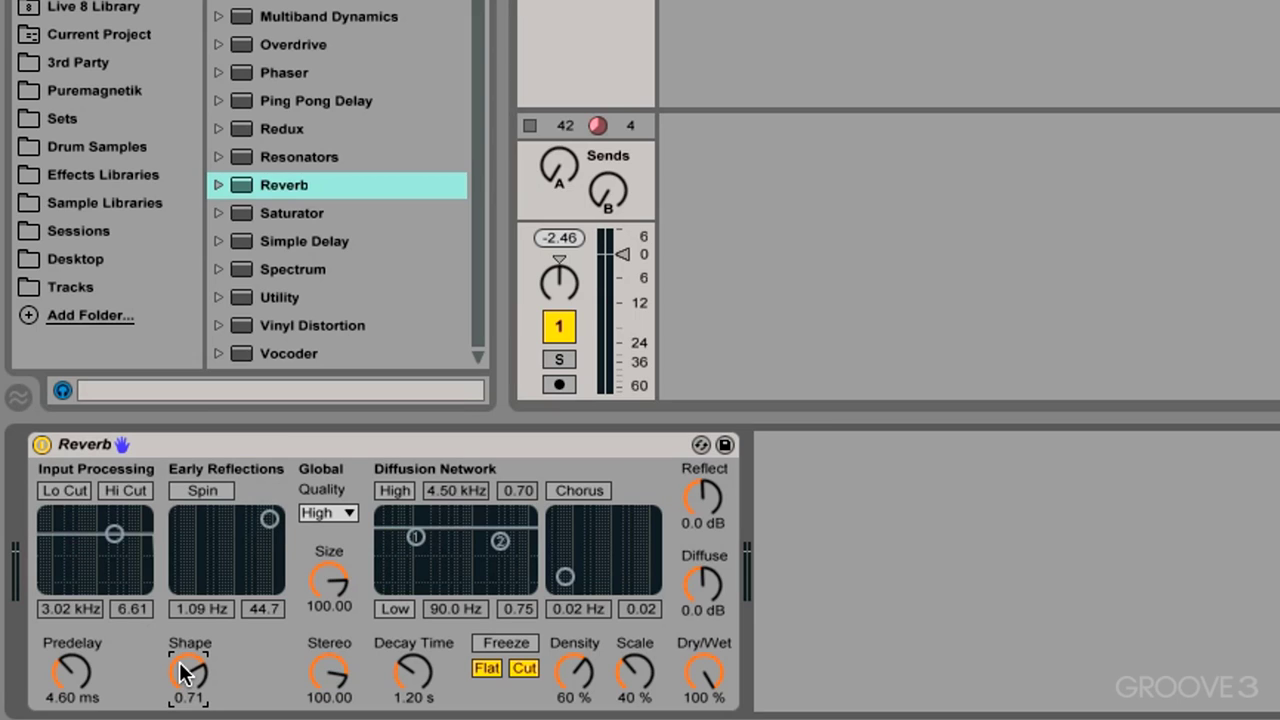